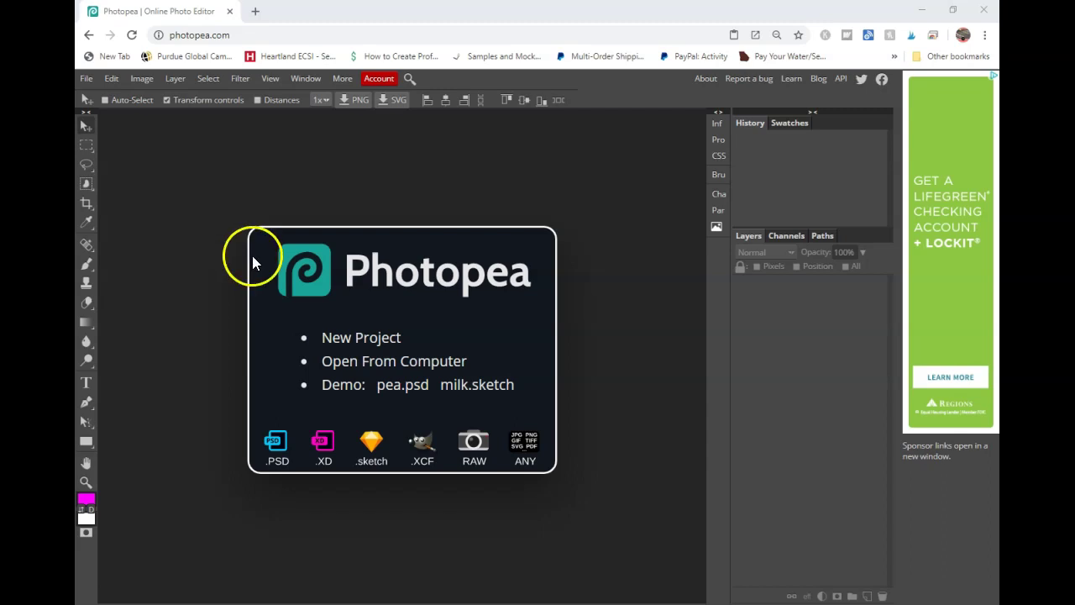
Create a new project named Line Test at 600 × 600 px, 300 DPI, with a transparent background.
left_click(359, 339)
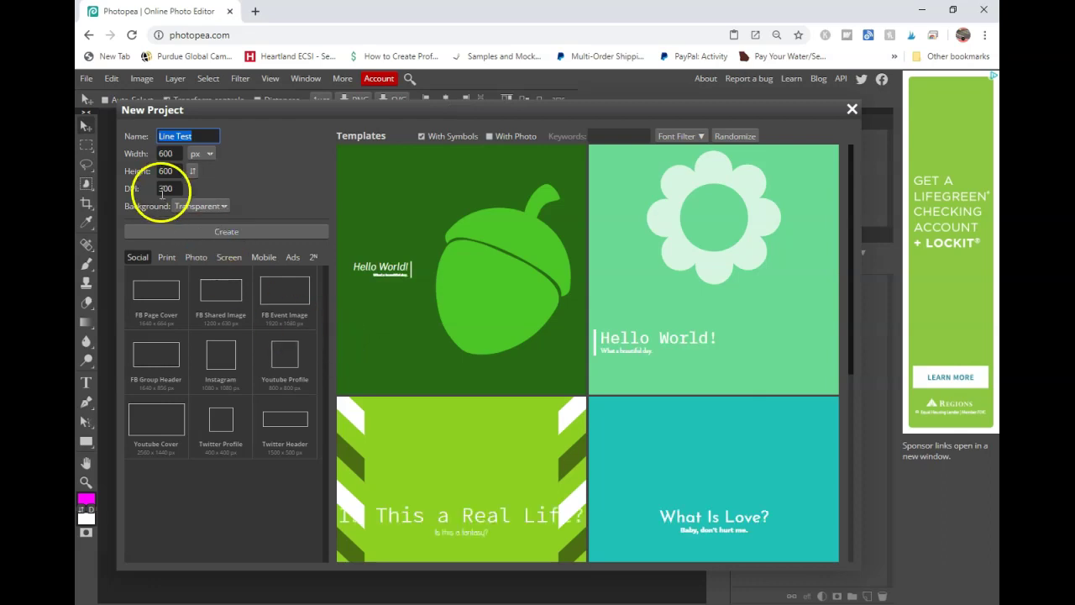
left_click(196, 153)
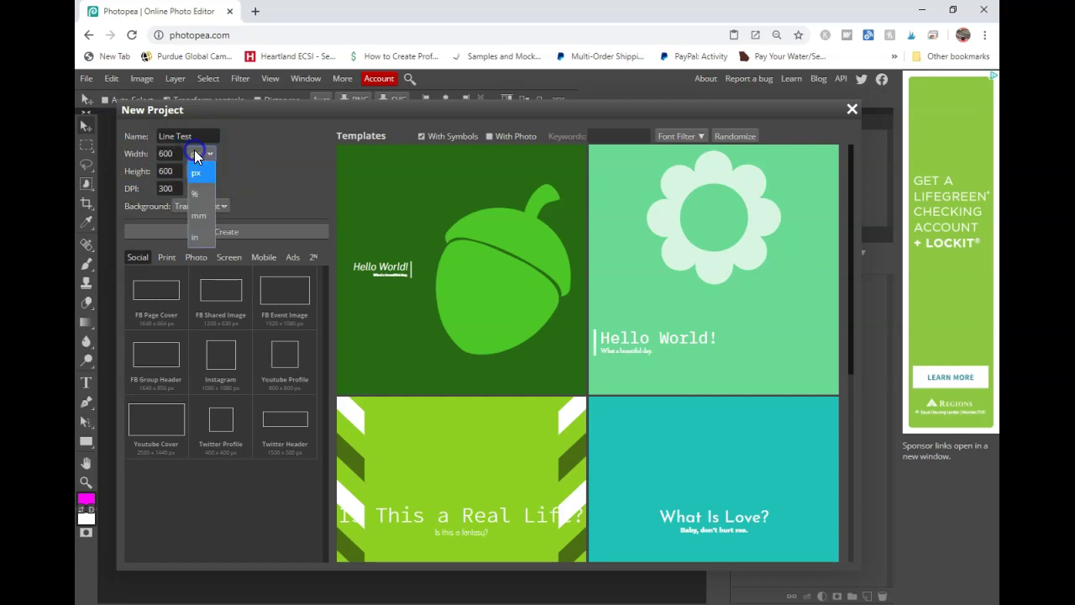
left_click(204, 236)
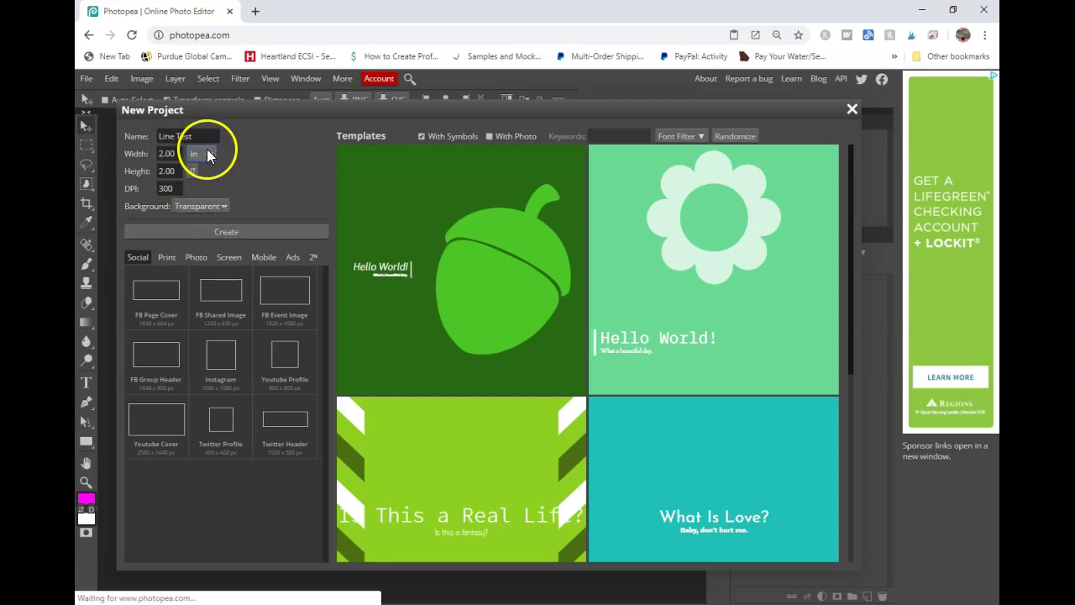
left_click(207, 151)
left_click(203, 172)
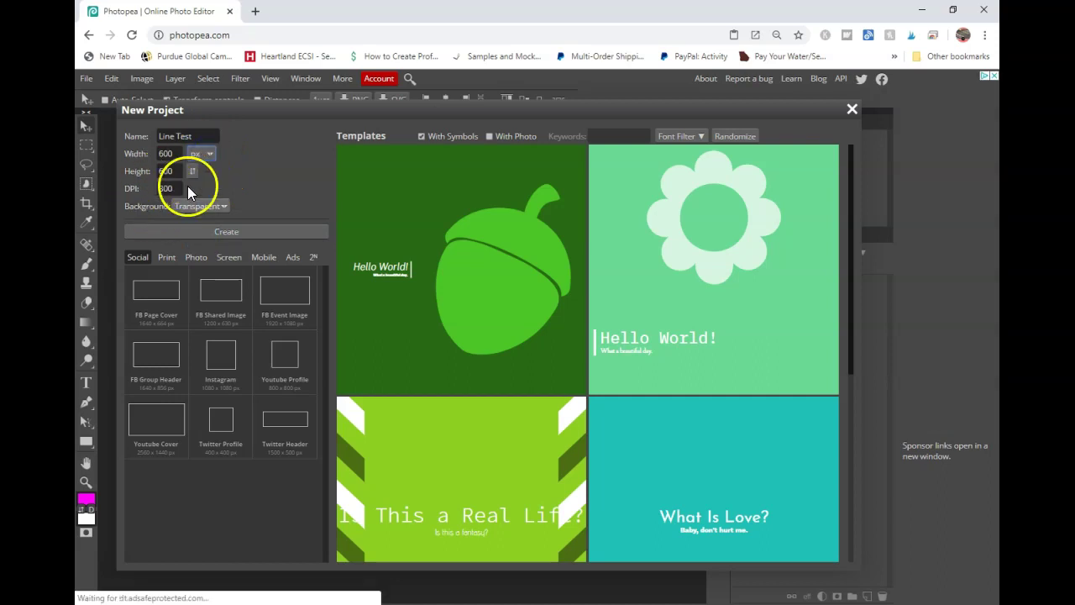
left_click(198, 236)
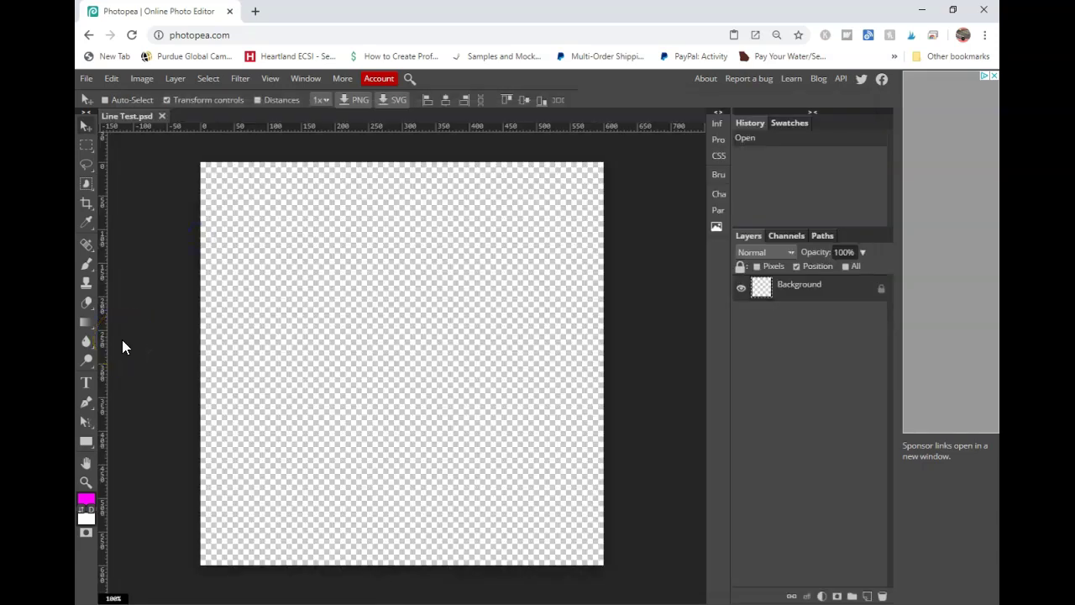
Draw a narrow black-filled vertical rectangle just left of the canvas centre, extending past both ends of the canvas, and start transforming it.
right_click(88, 442)
left_click(126, 444)
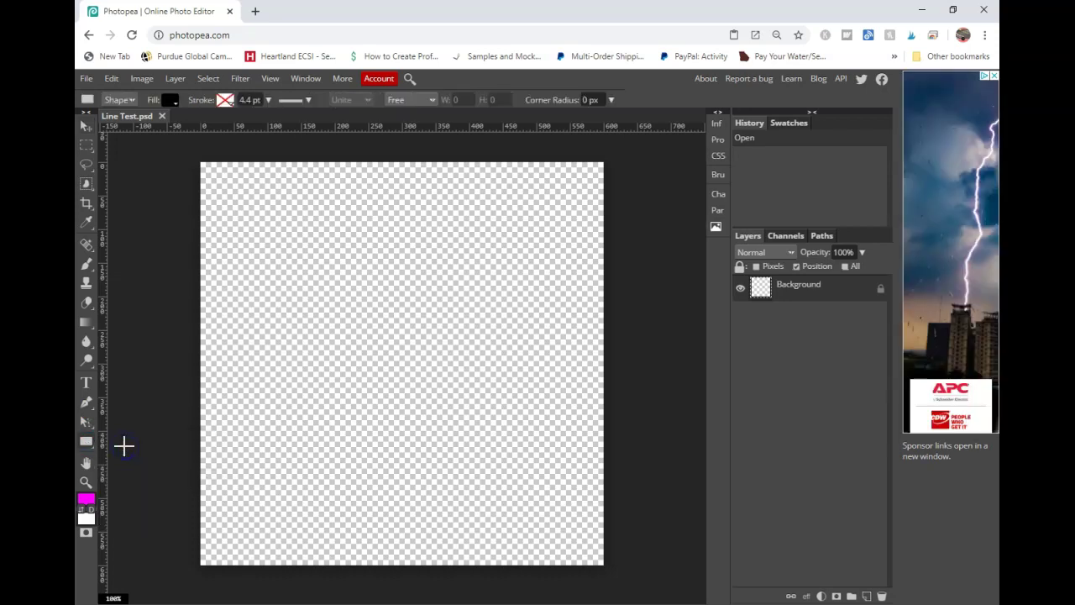
left_click(169, 101)
left_click(178, 152)
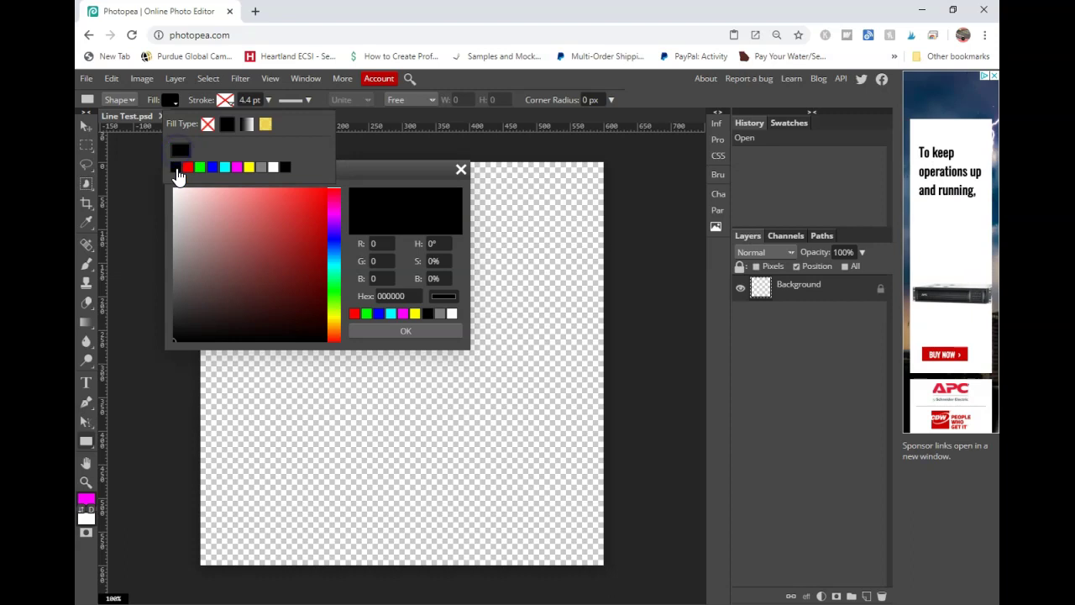
left_click(406, 332)
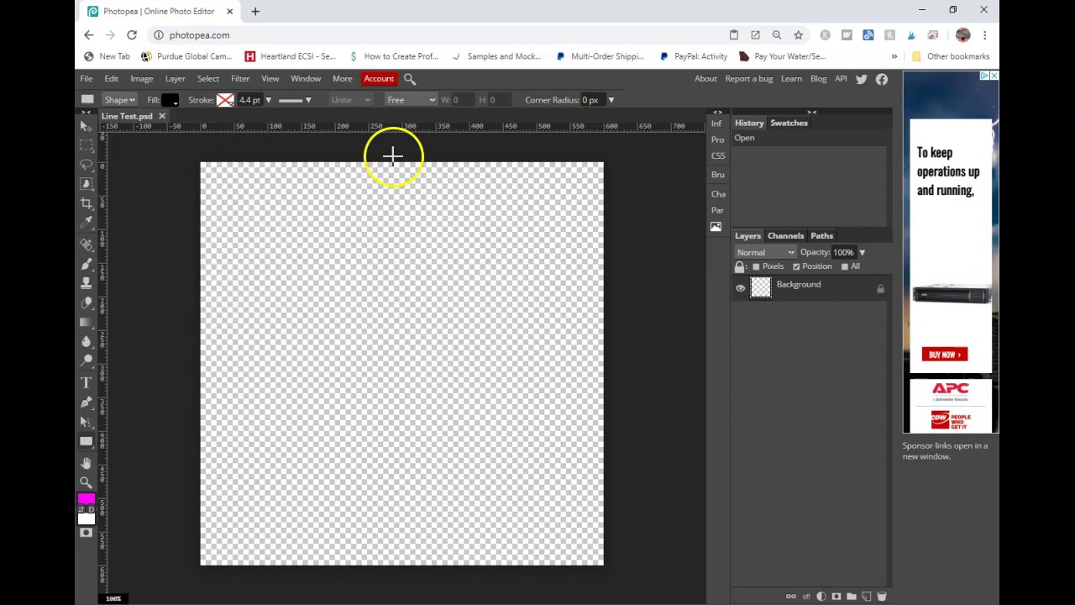
left_click_drag(360, 146, 384, 595)
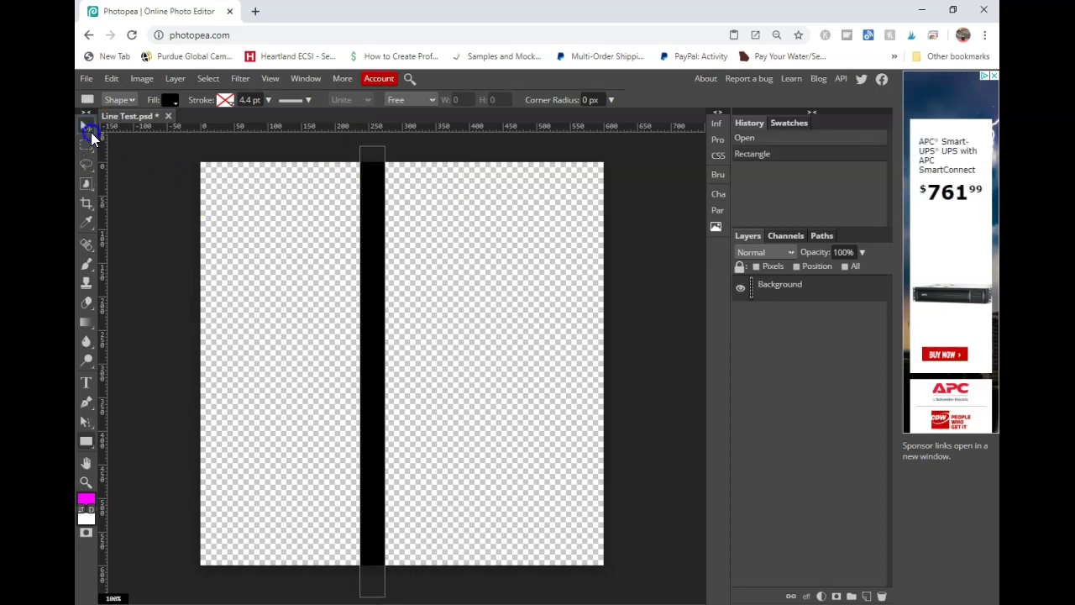
left_click(88, 130)
left_click(389, 371)
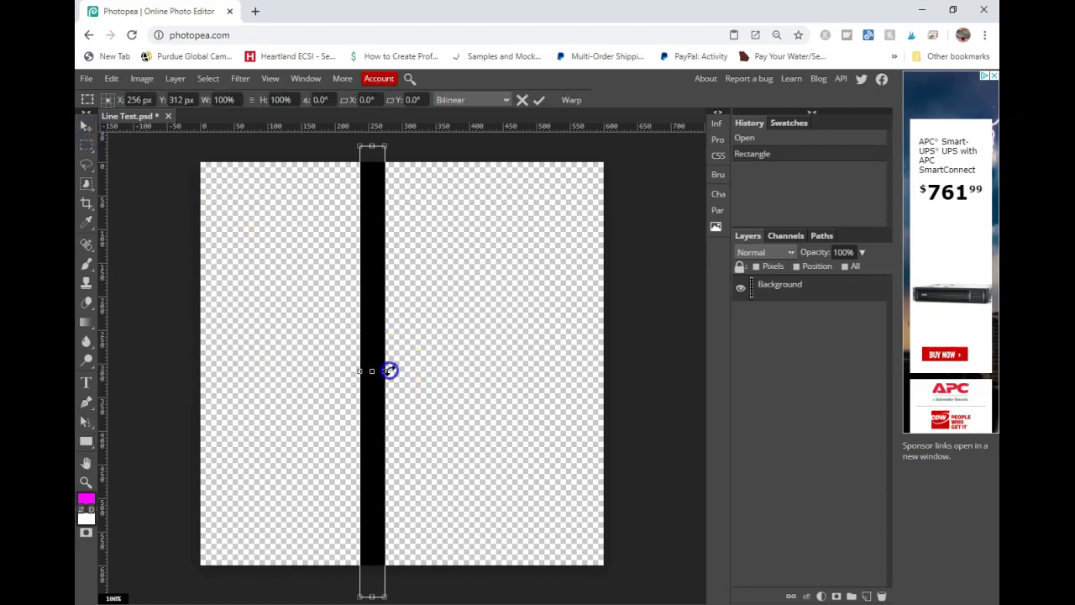
left_click(279, 99)
type("15%")
left_click(361, 102)
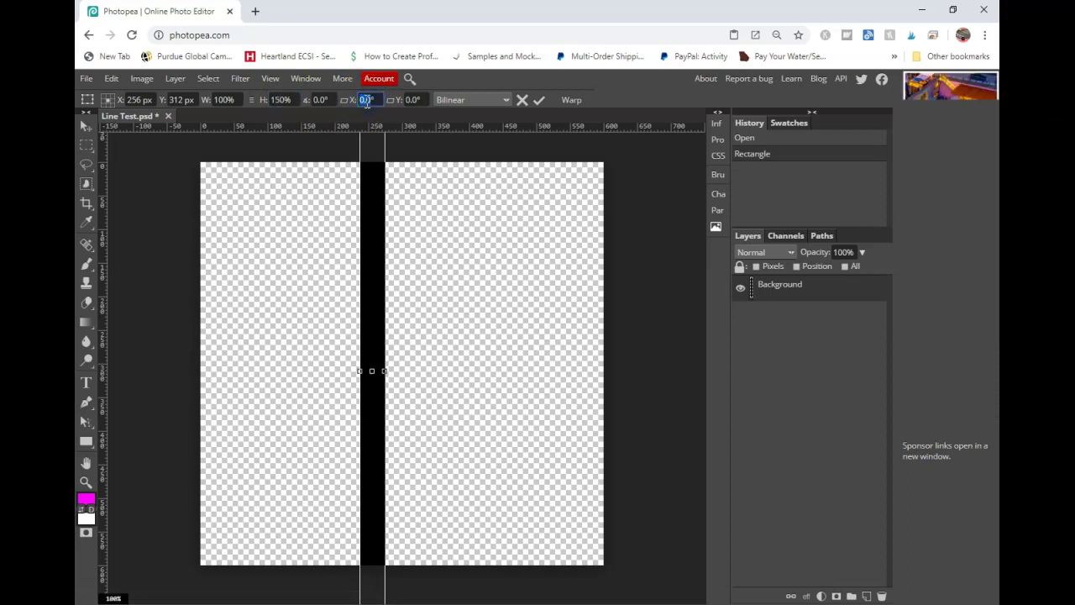
type("45")
key("Return")
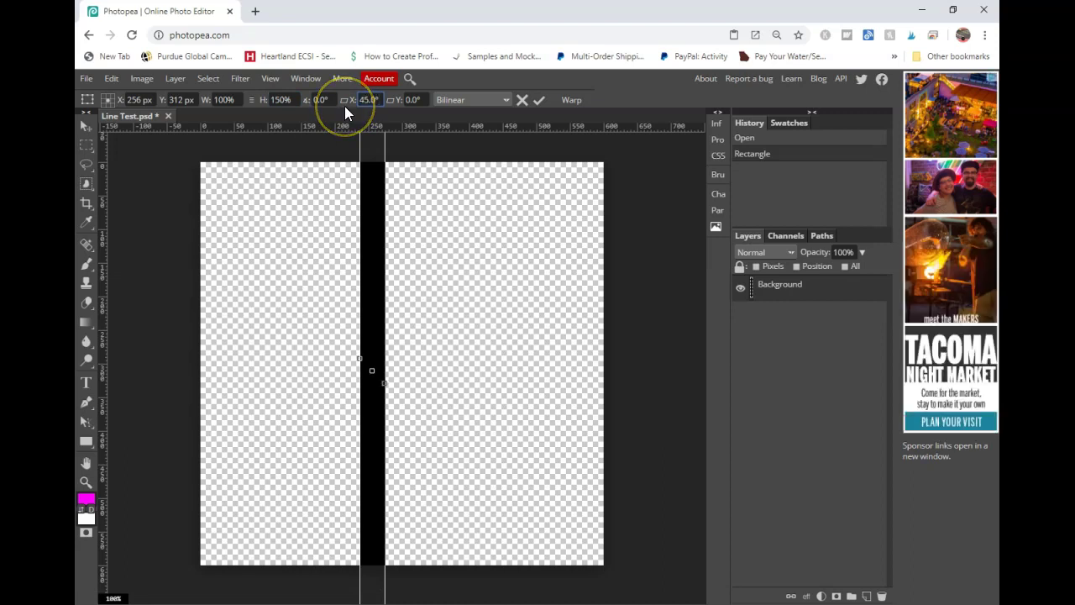
left_click(317, 99)
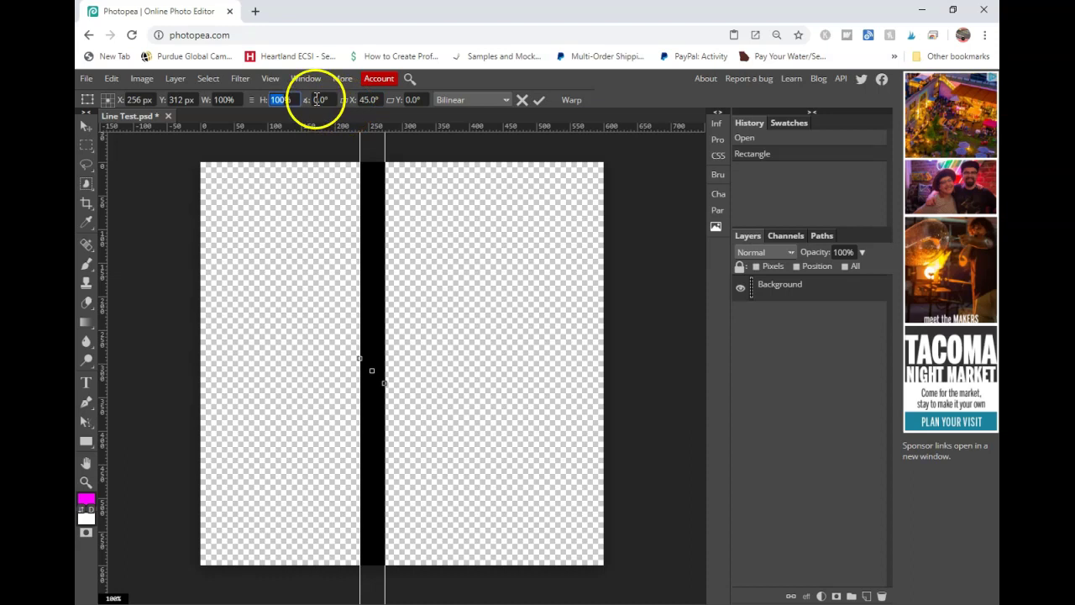
left_click(366, 100)
type("0")
key("Return")
Rotate the black bar 45° and scale its height to 150%.
left_click(319, 100)
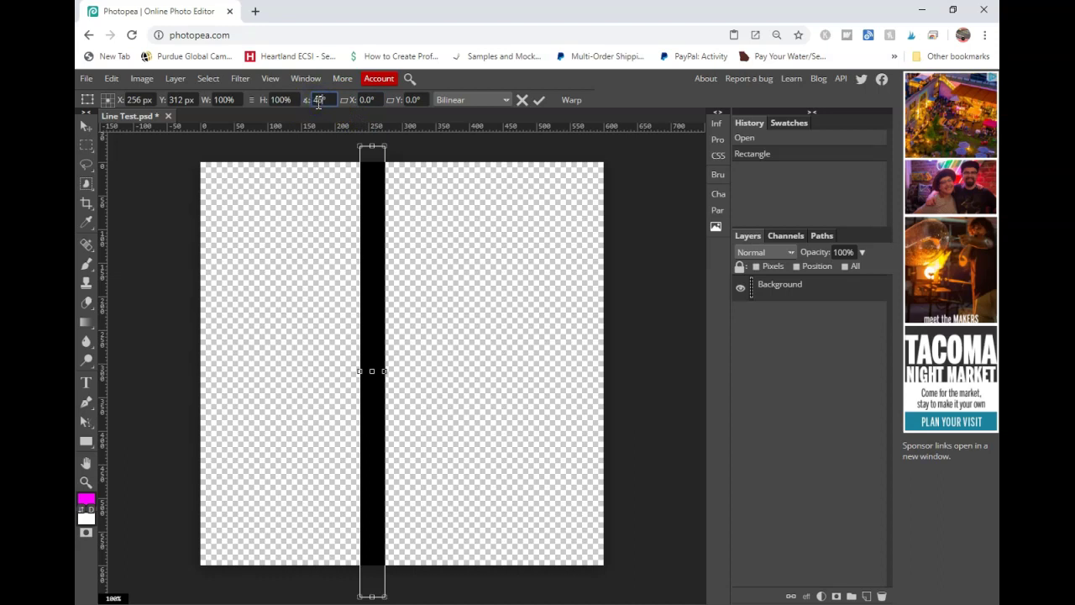
type("45")
key("Return")
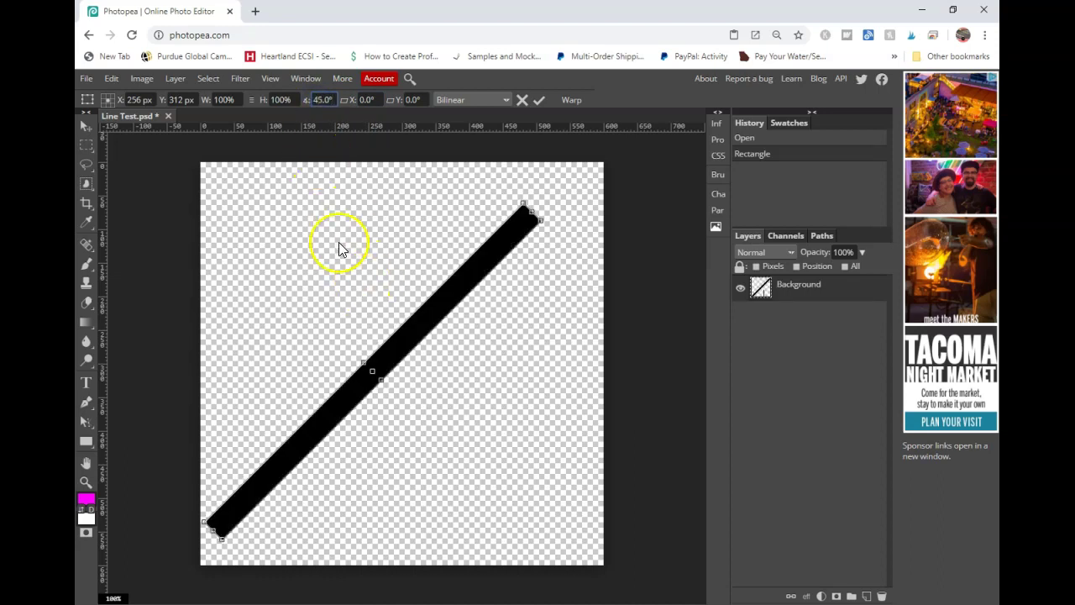
left_click(279, 100)
type("150")
key("Return")
Centre the diagonal bar on the canvas at X 300 px, Y 300 px.
left_click(136, 98)
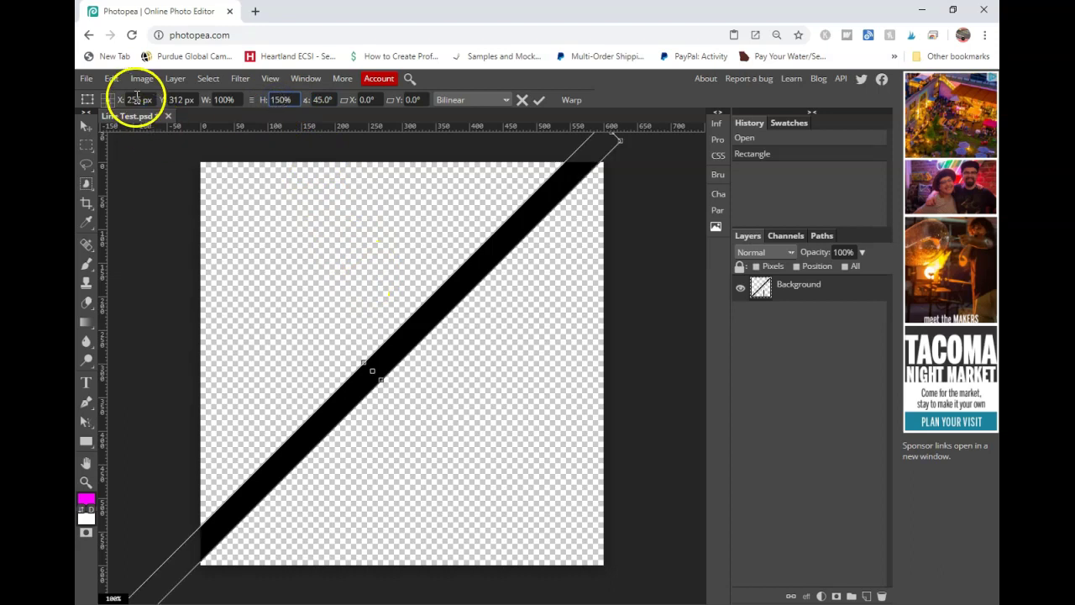
type("300")
key("Tab")
type("300")
key("Tab")
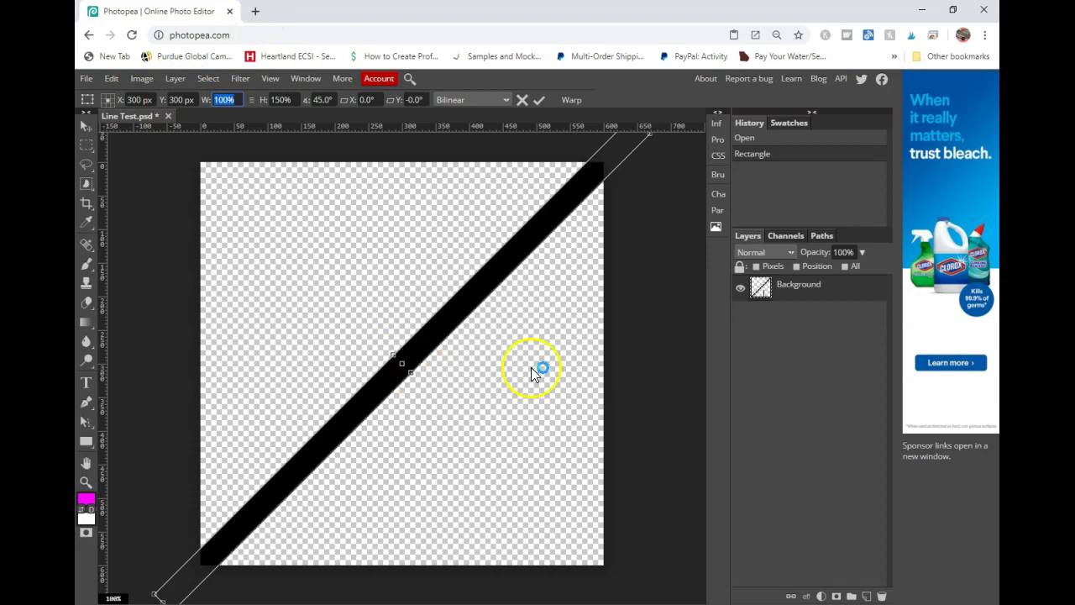
Duplicate the diagonal bar's layer and free-transform the copy to X 400 px.
right_click(800, 289)
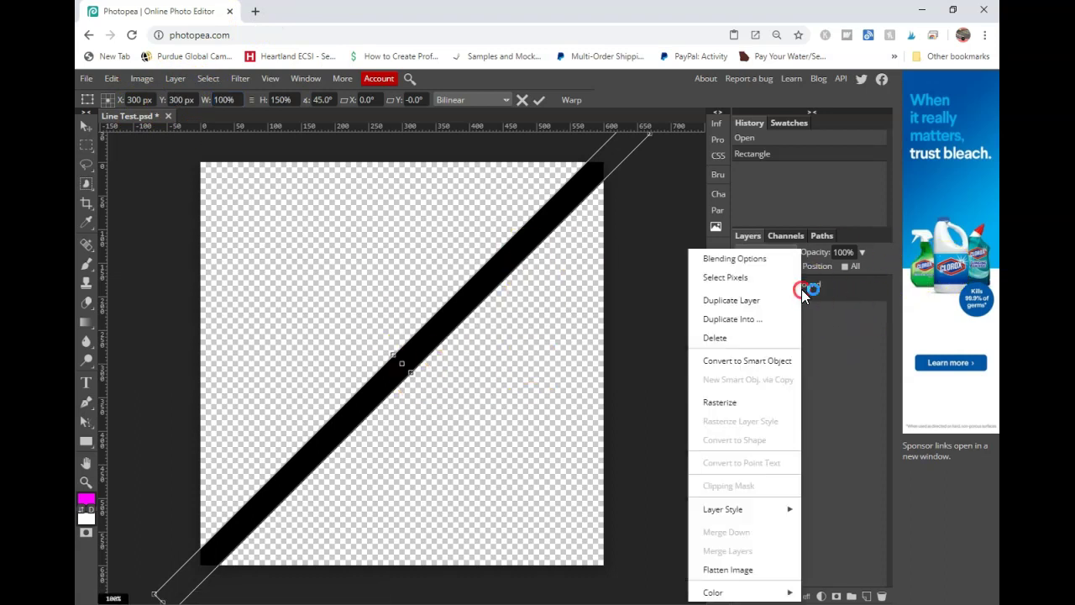
left_click(775, 309)
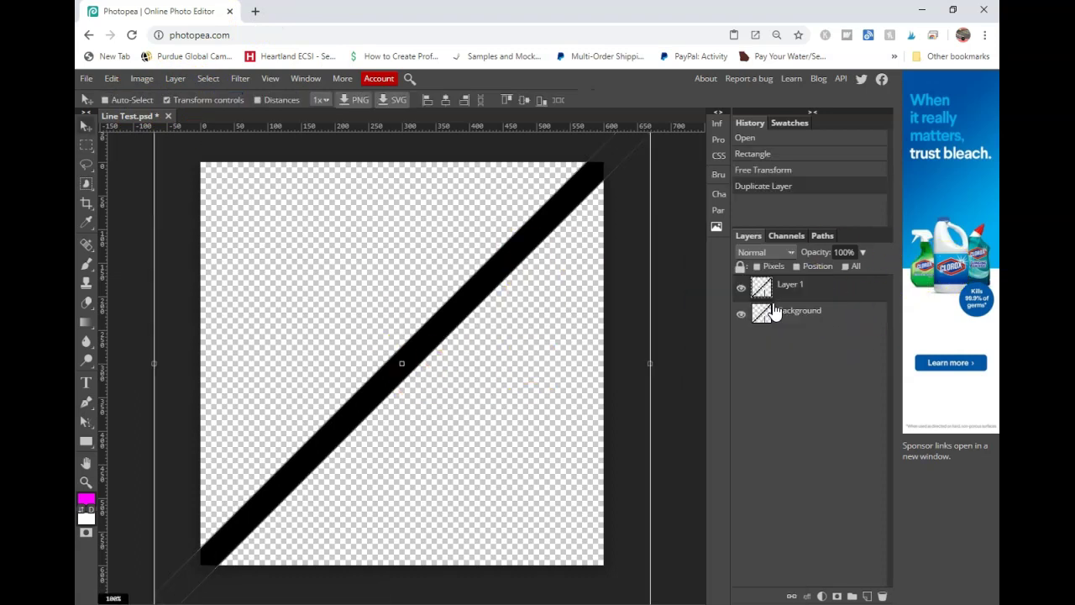
left_click(110, 79)
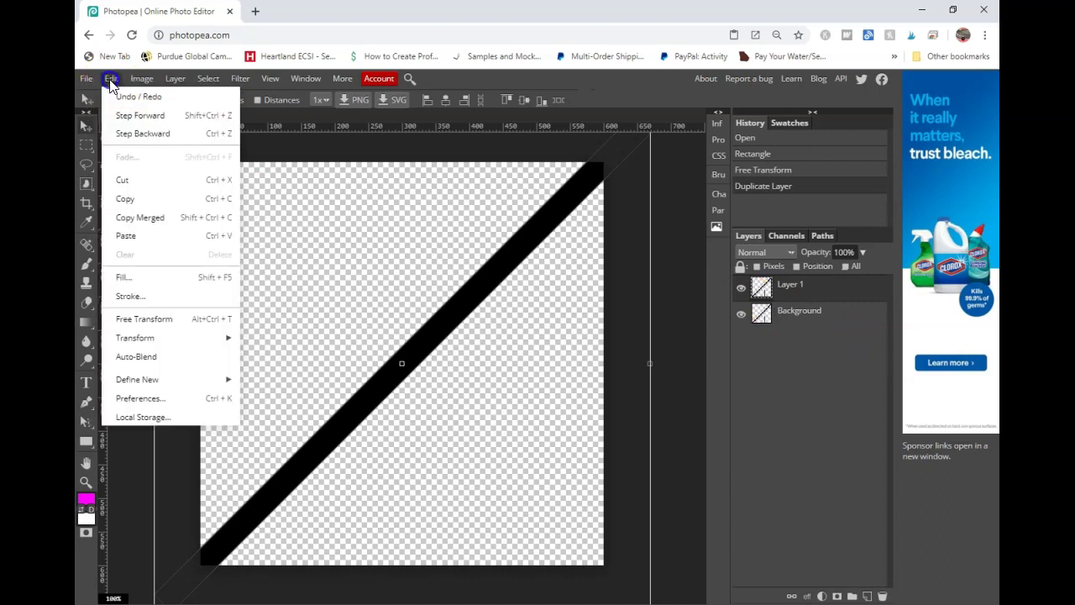
left_click(144, 319)
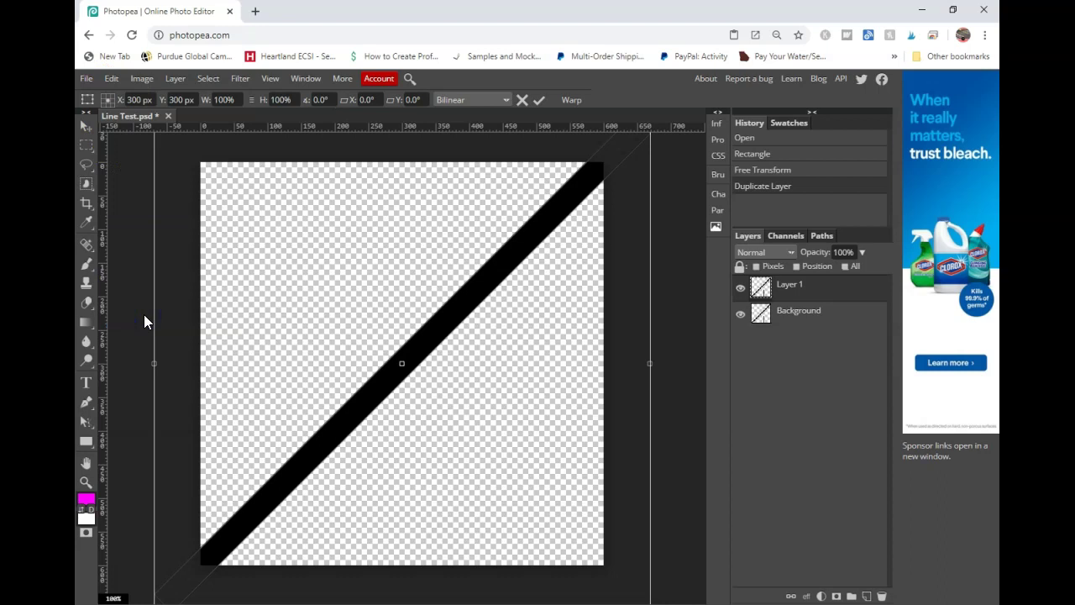
left_click(133, 100)
type("4")
key("Return")
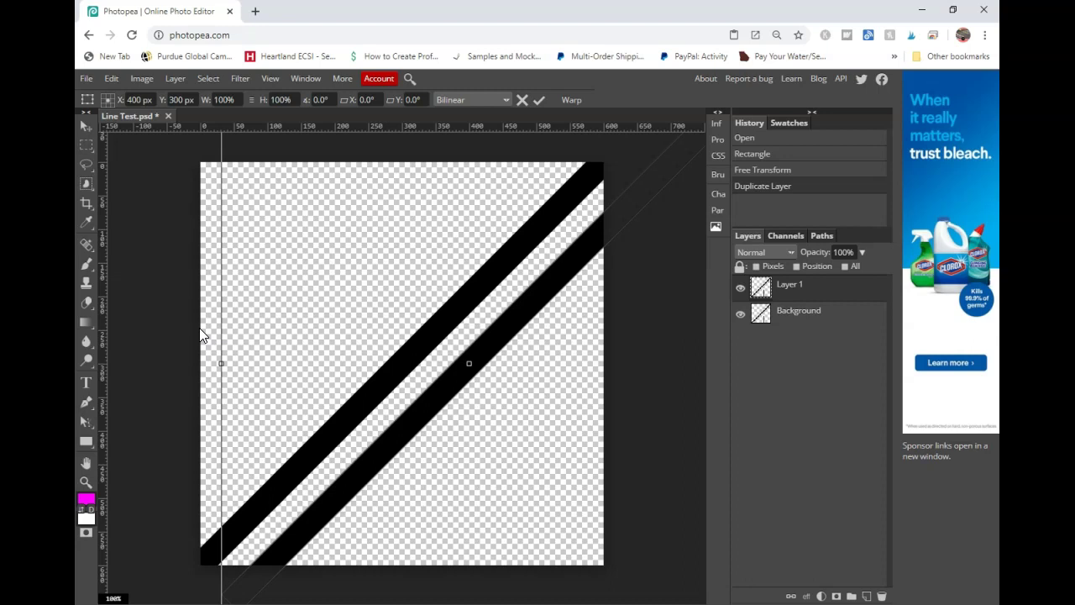
Duplicate Layer 1 and repeat the last transform on the copy to add a third diagonal stripe.
right_click(797, 284)
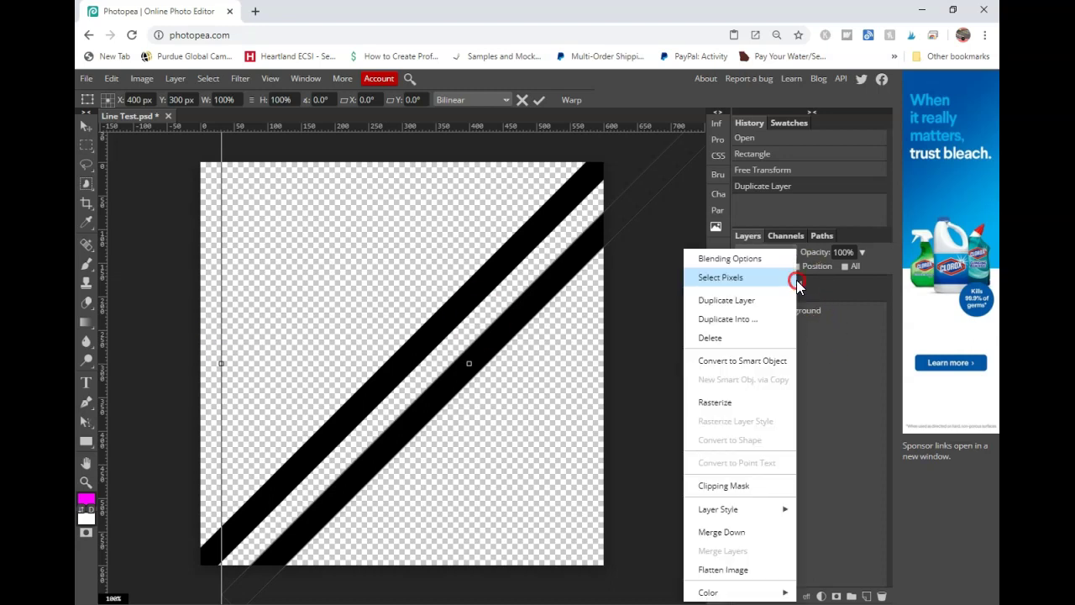
left_click(767, 301)
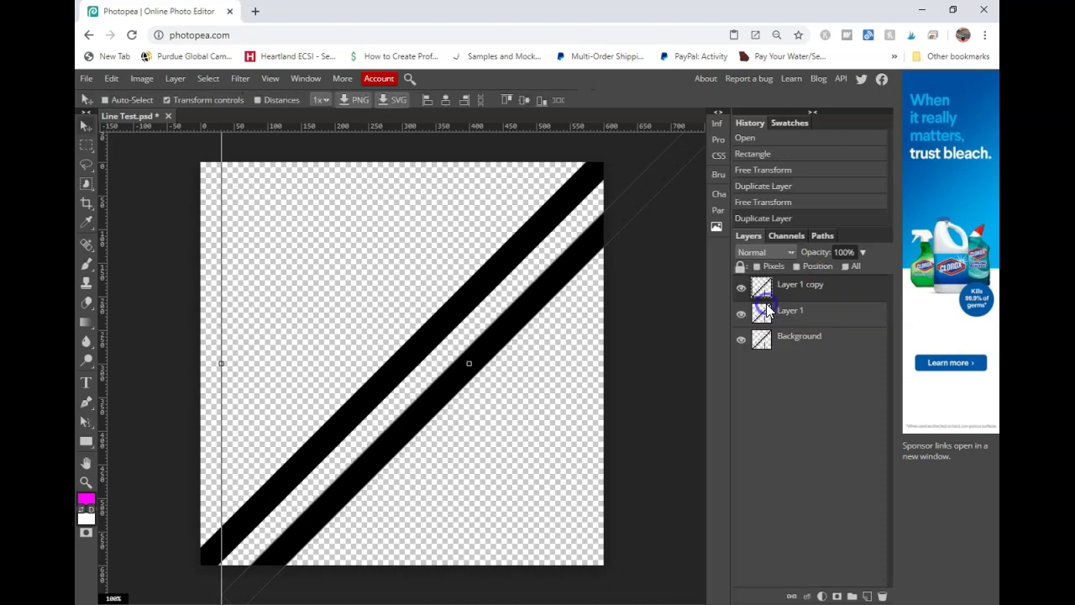
left_click(111, 81)
mouse_move(163, 351)
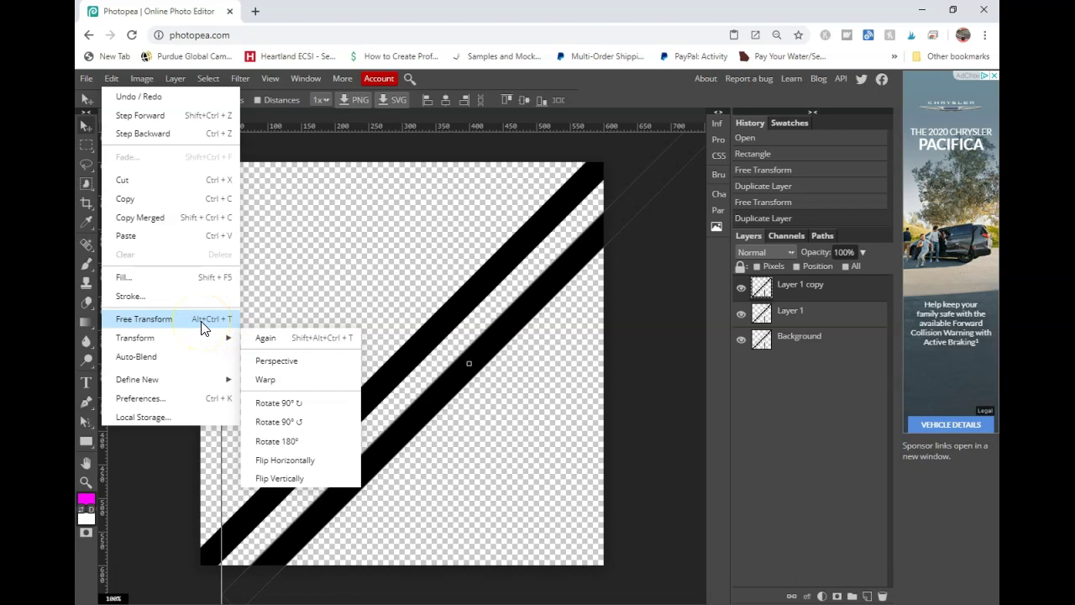
left_click(282, 344)
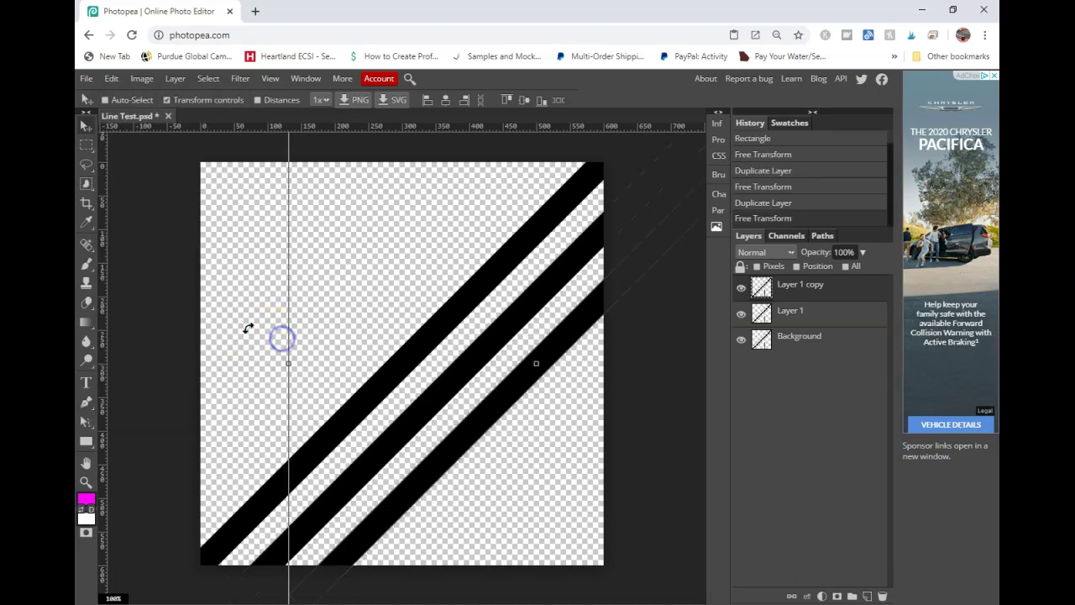
Duplicate Layer 1 copy and repeat the last transform on the duplicate to add a fourth stripe.
right_click(793, 289)
left_click(760, 301)
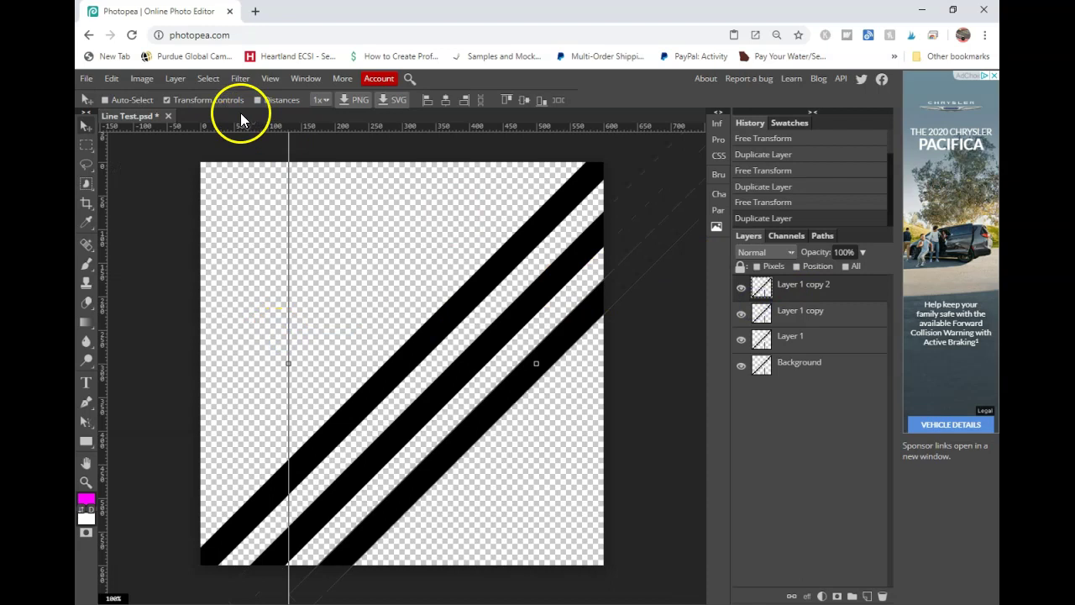
left_click(140, 80)
mouse_move(111, 78)
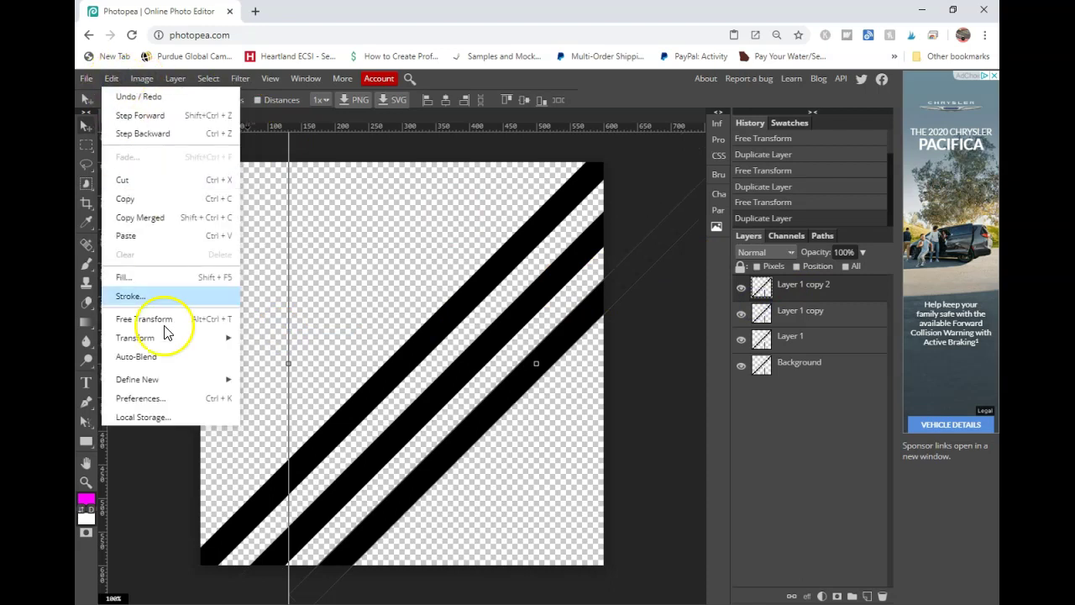
mouse_move(202, 337)
left_click(264, 337)
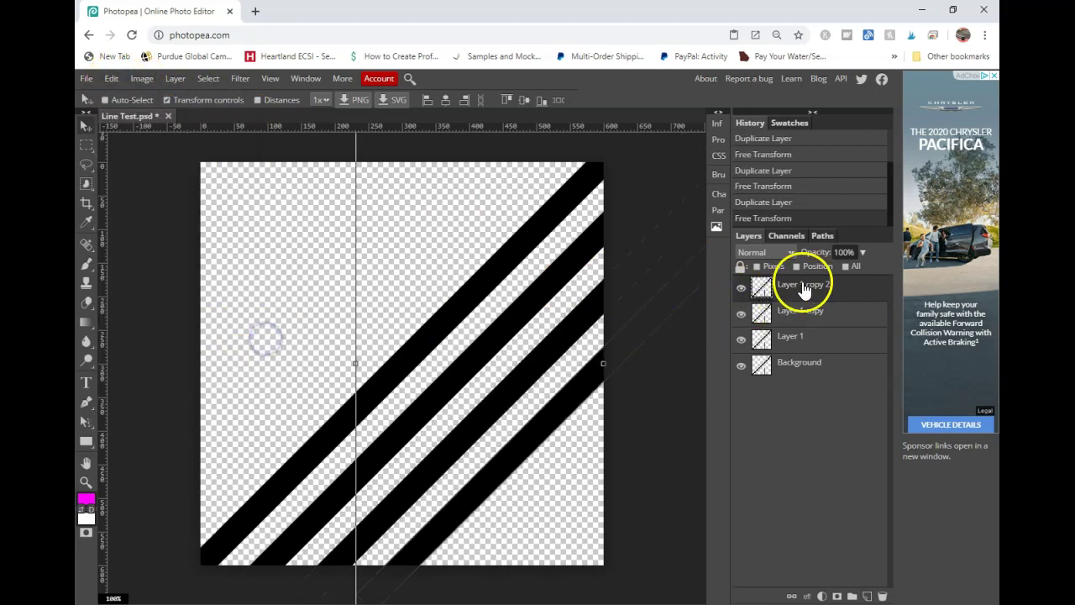
Duplicate Layer 1 copy 2 and repeat the last transform on the duplicate to add a fifth stripe.
right_click(804, 285)
left_click(780, 300)
left_click(111, 78)
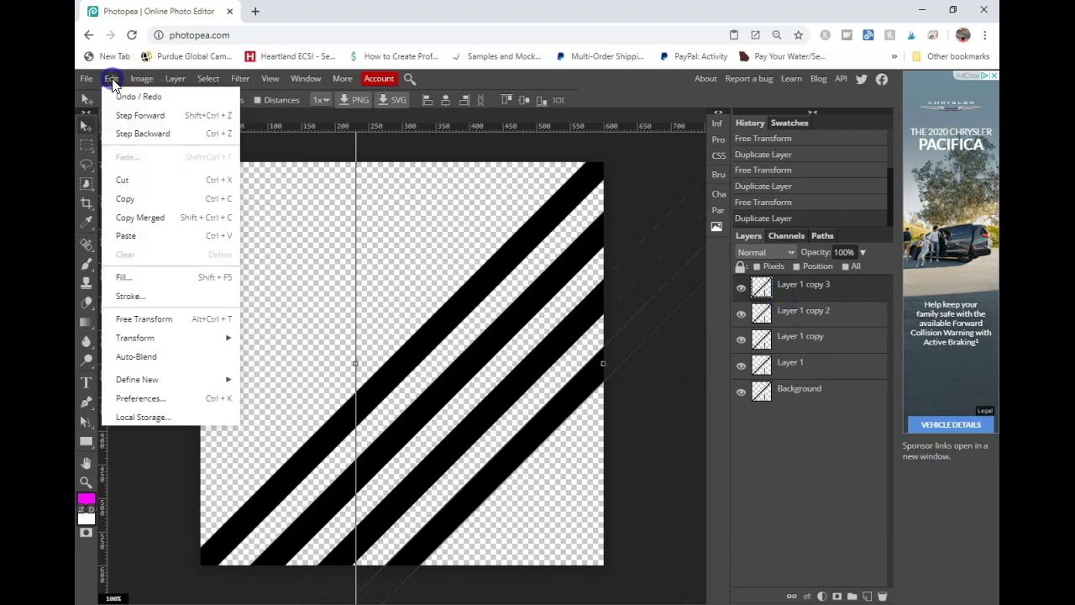
left_click(263, 337)
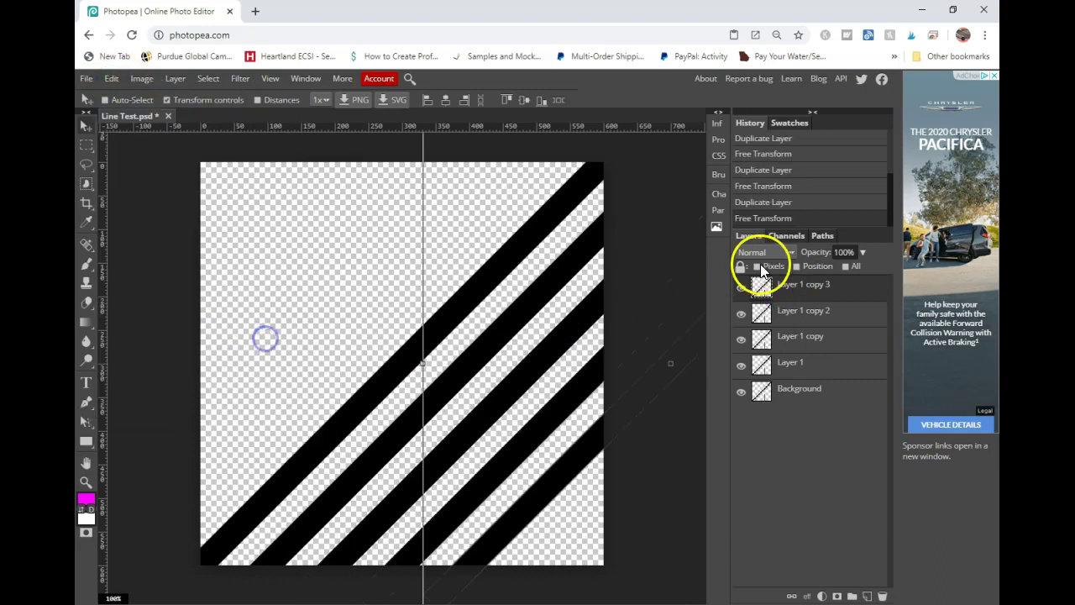
Duplicate Layer 1 copy 3 and repeat the last transform on the duplicate to add a sixth stripe.
right_click(788, 289)
left_click(734, 300)
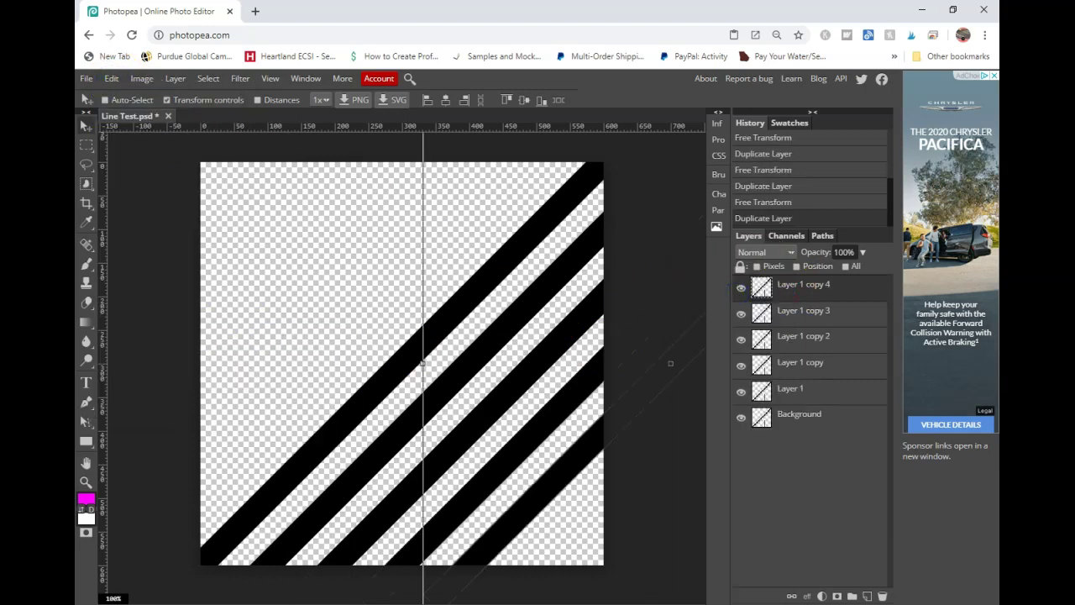
left_click(111, 78)
mouse_move(221, 337)
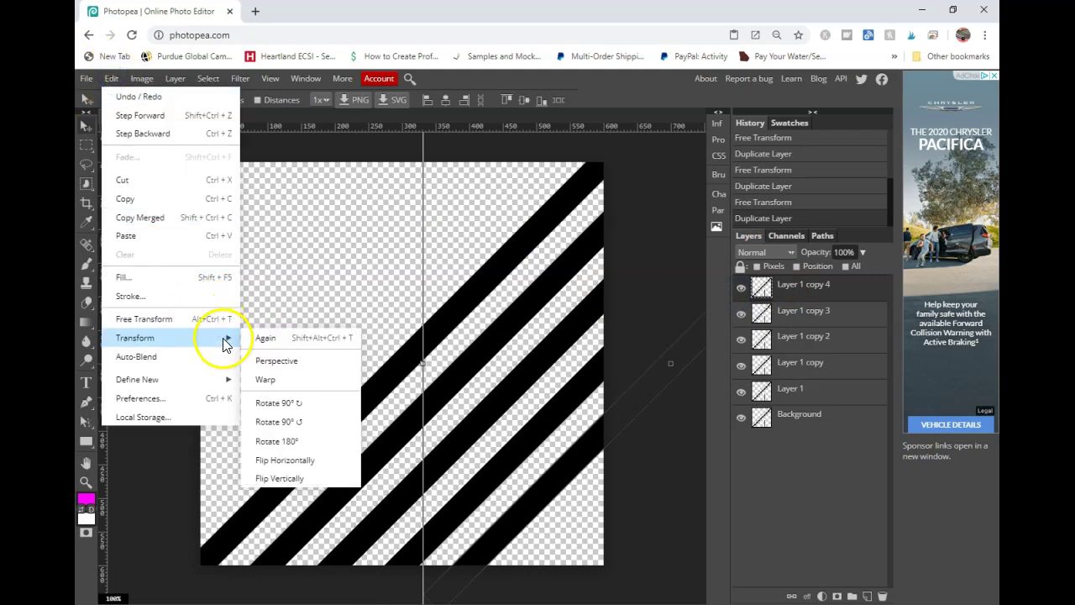
left_click(267, 334)
Duplicate Layer 1 copy 4 and repeat the last transform on the duplicate to add a seventh stripe in the canvas's lower-right corner.
right_click(771, 287)
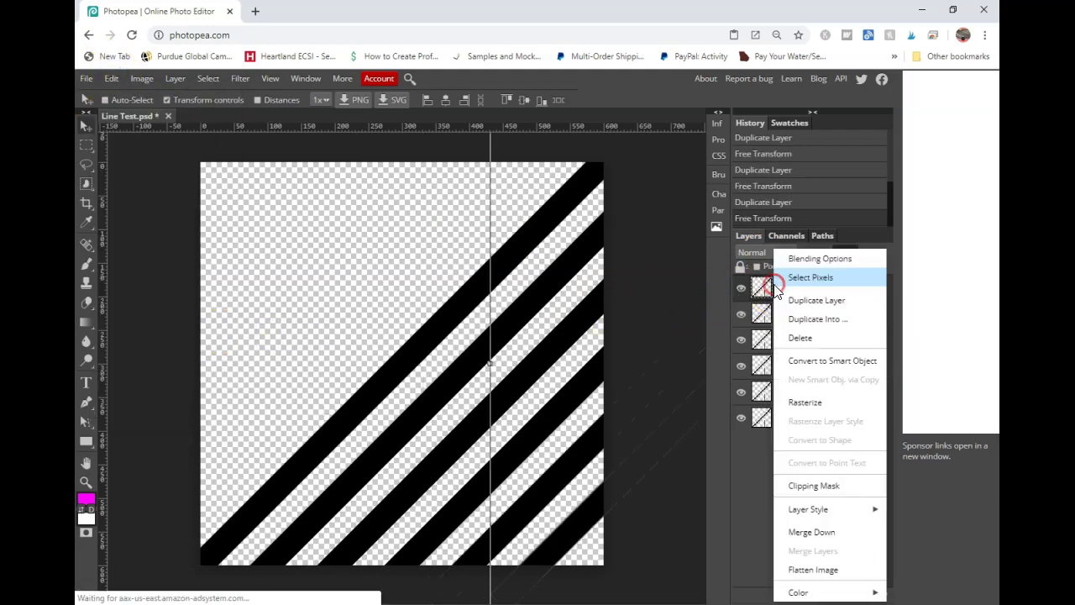
left_click(809, 302)
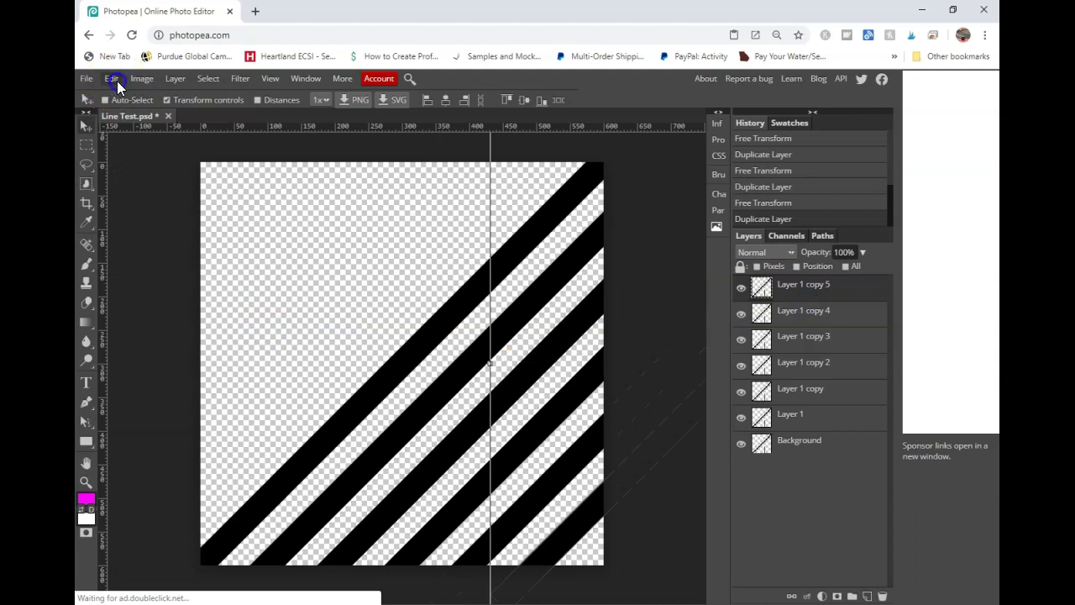
left_click(117, 80)
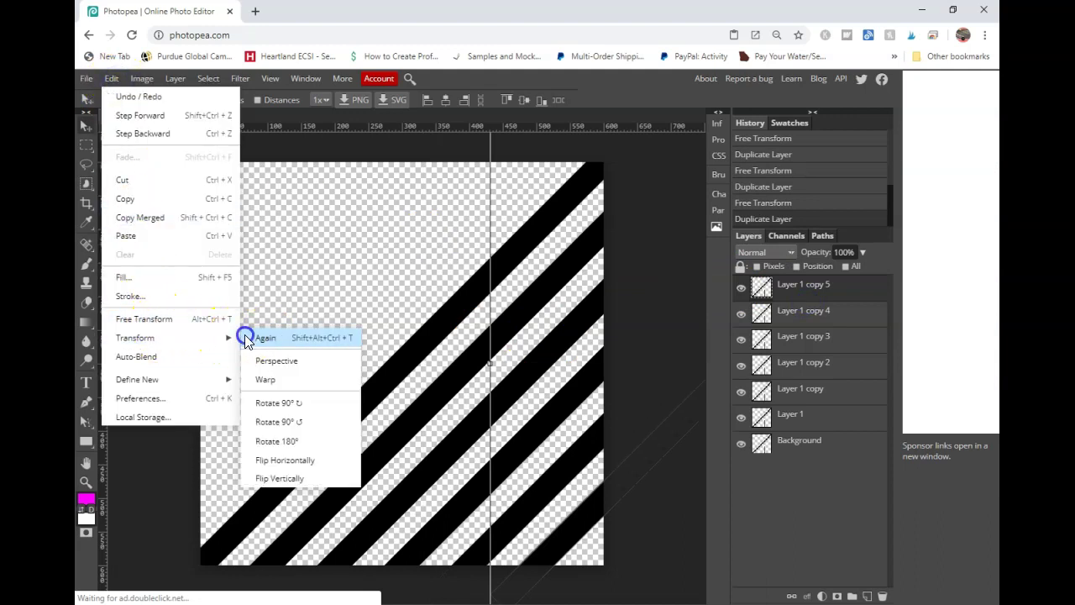
left_click(244, 336)
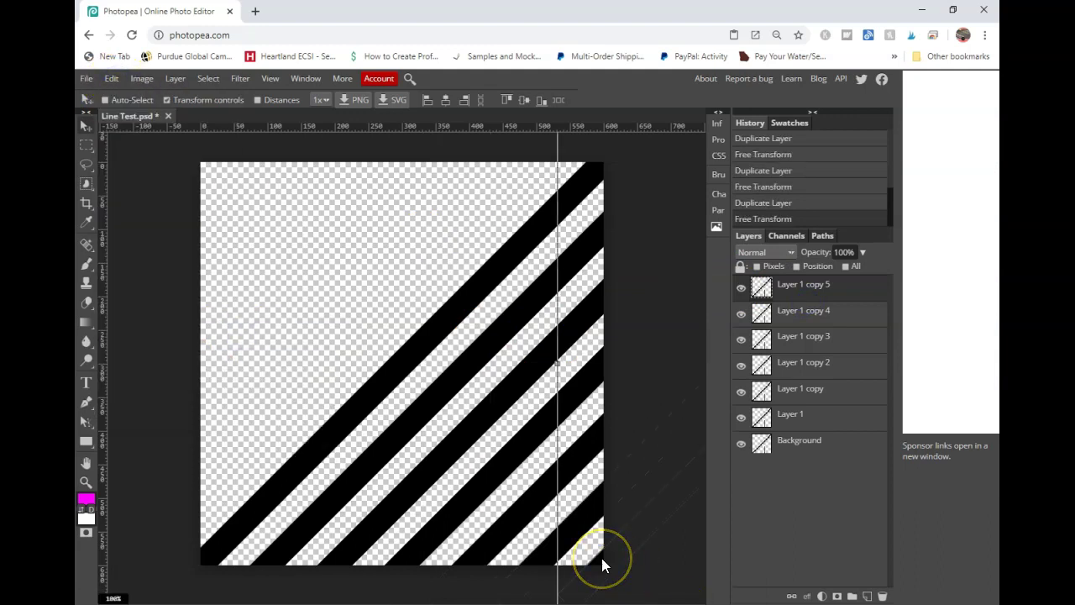
left_click(591, 528)
Duplicate the Background layer and move the copy to X 200 px with Free Transform to add a stripe on the upper-left side.
left_click(814, 446)
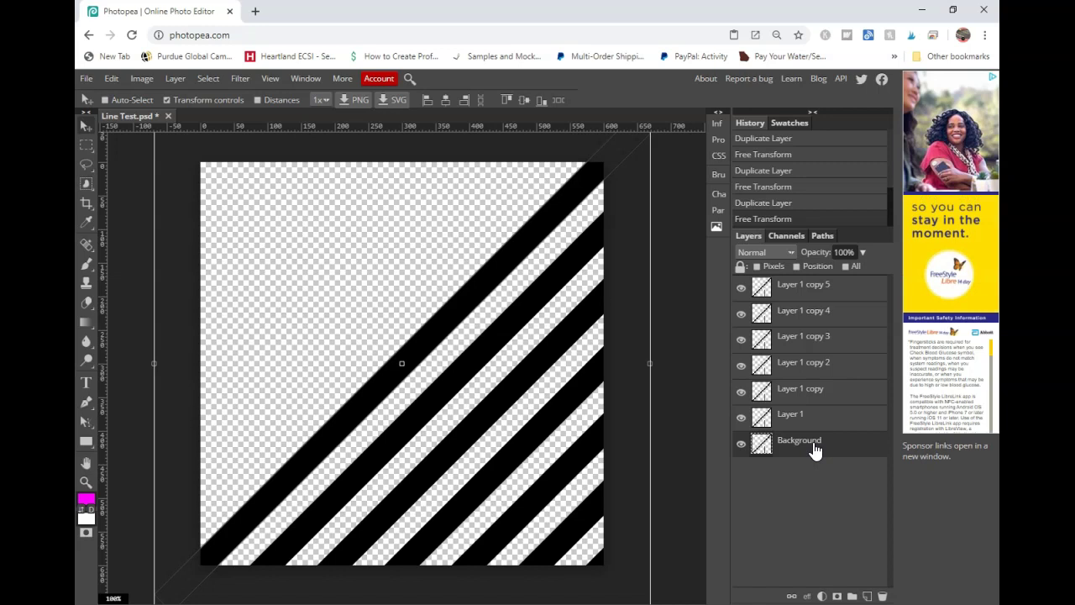
key("ctrl+j")
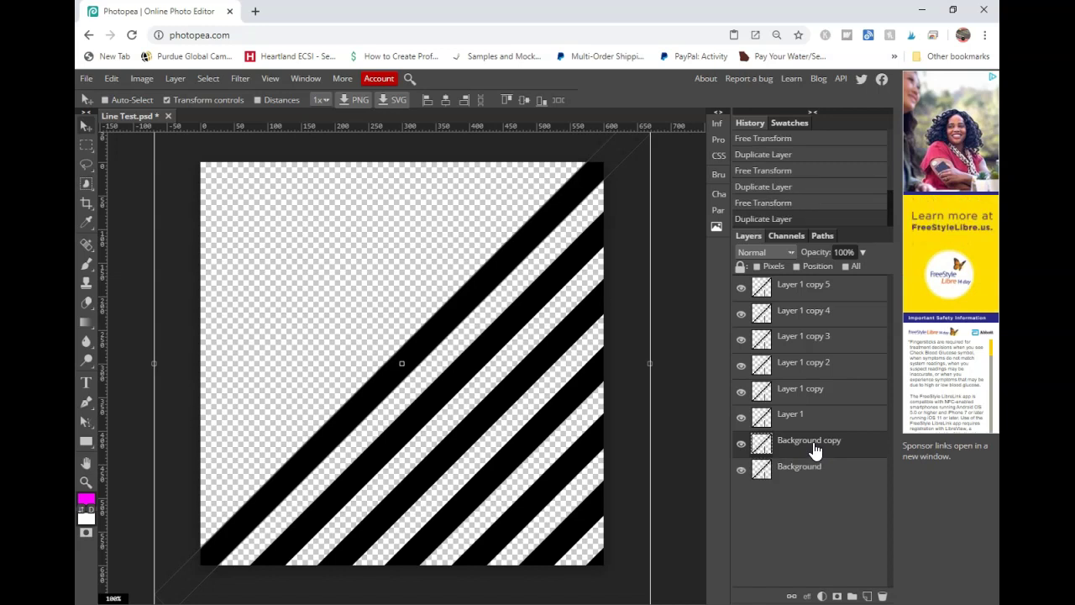
left_click(798, 447)
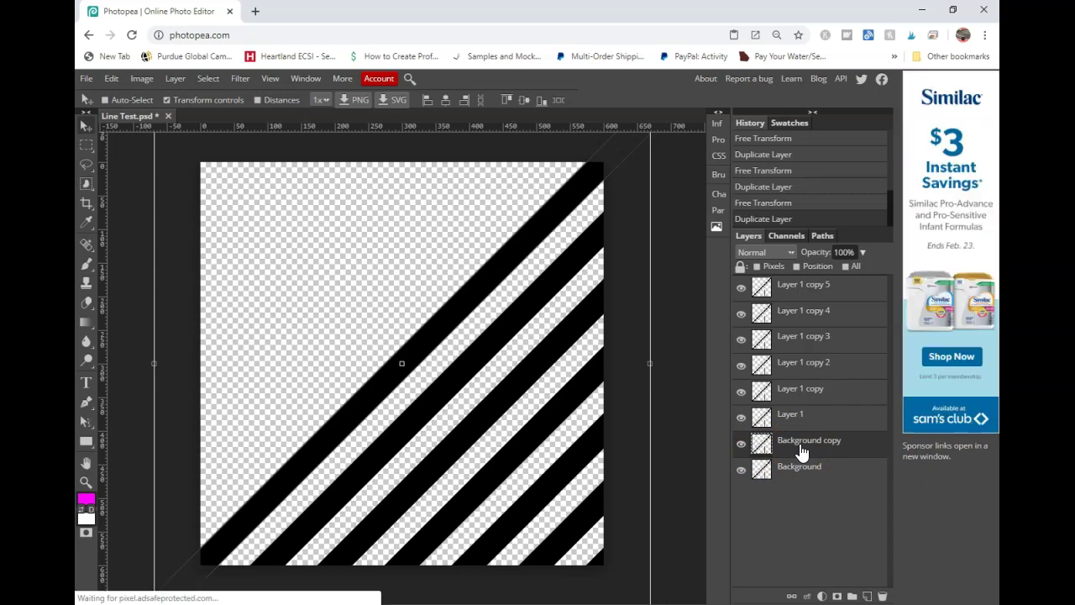
key("ctrl+t")
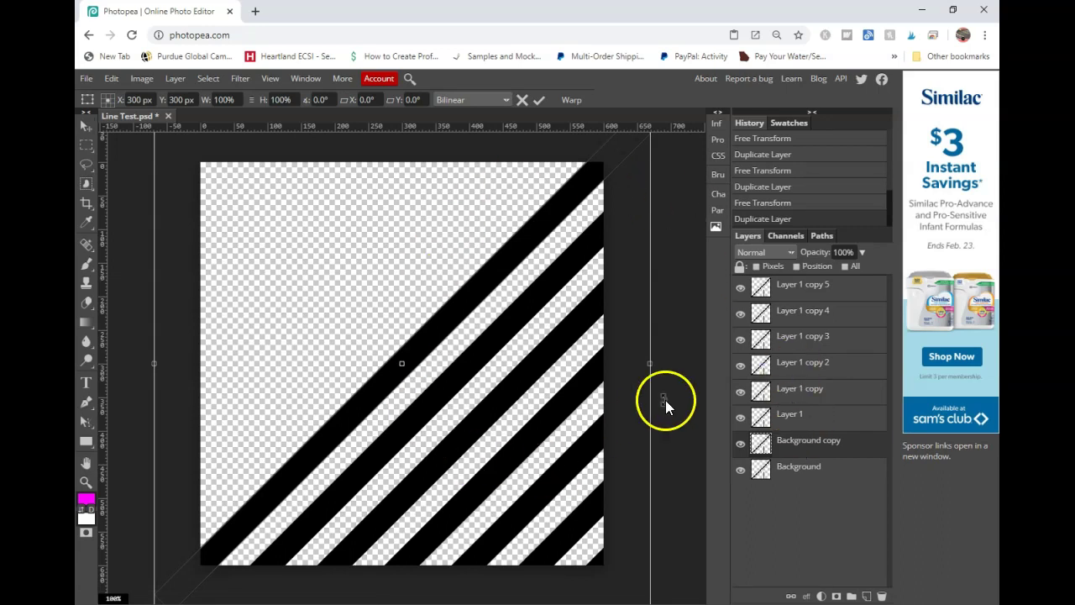
left_click(133, 99)
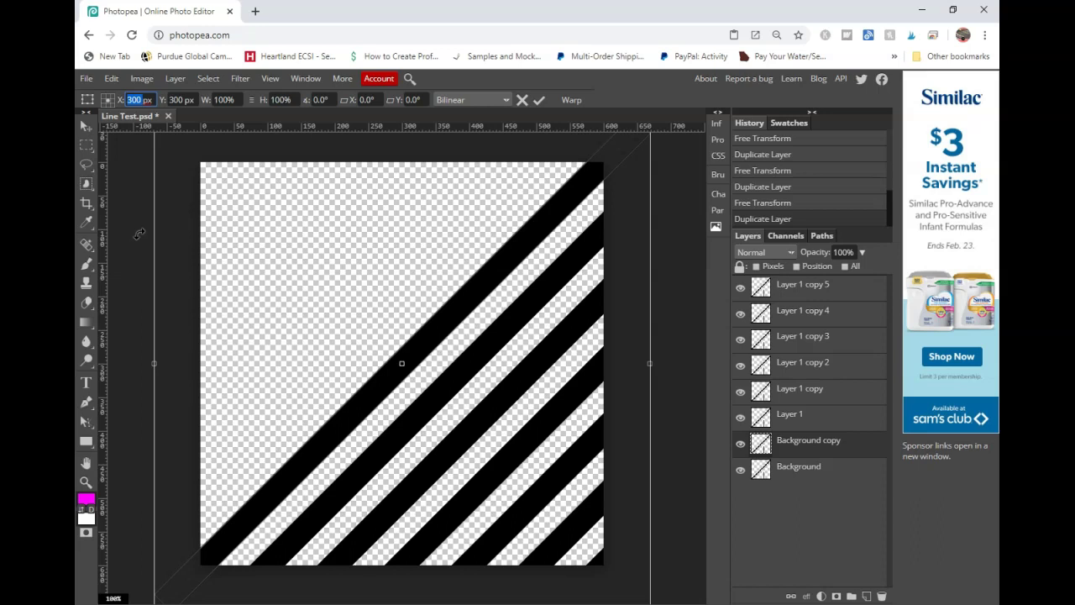
type("200")
key("Return")
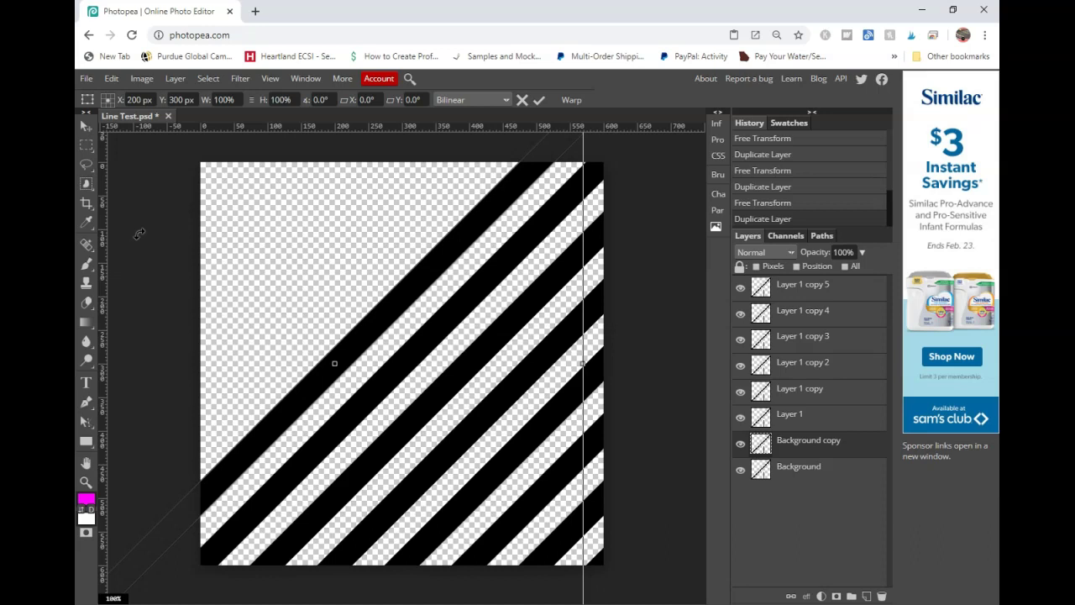
key("Return")
Add two more evenly spaced stripes toward the upper left by successively duplicating Background copy and repeating the last transform once per duplicate.
key("ctrl+j")
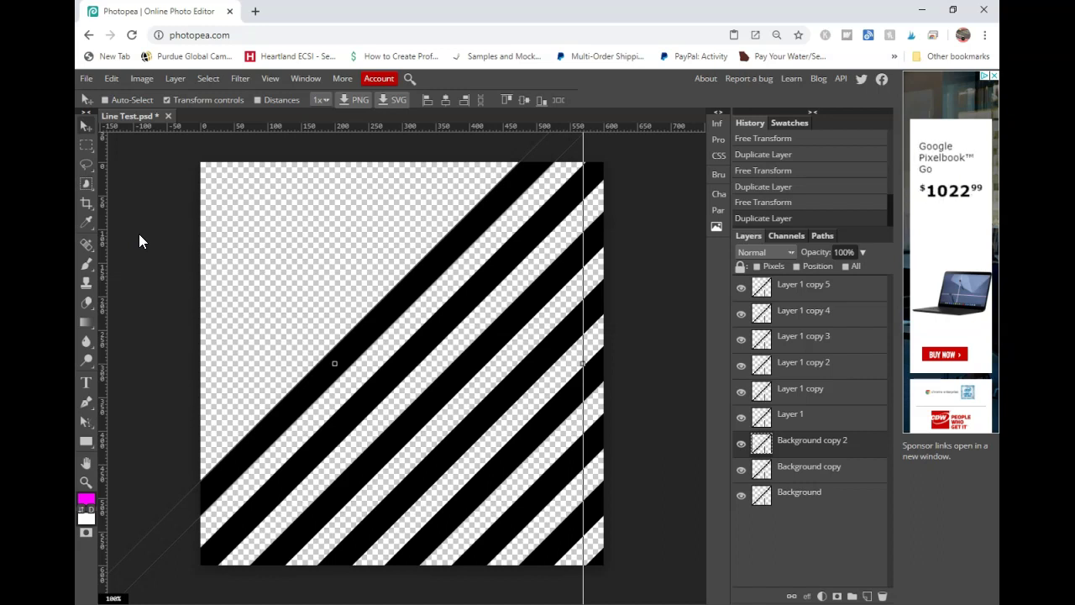
key("ctrl+alt+shift+t")
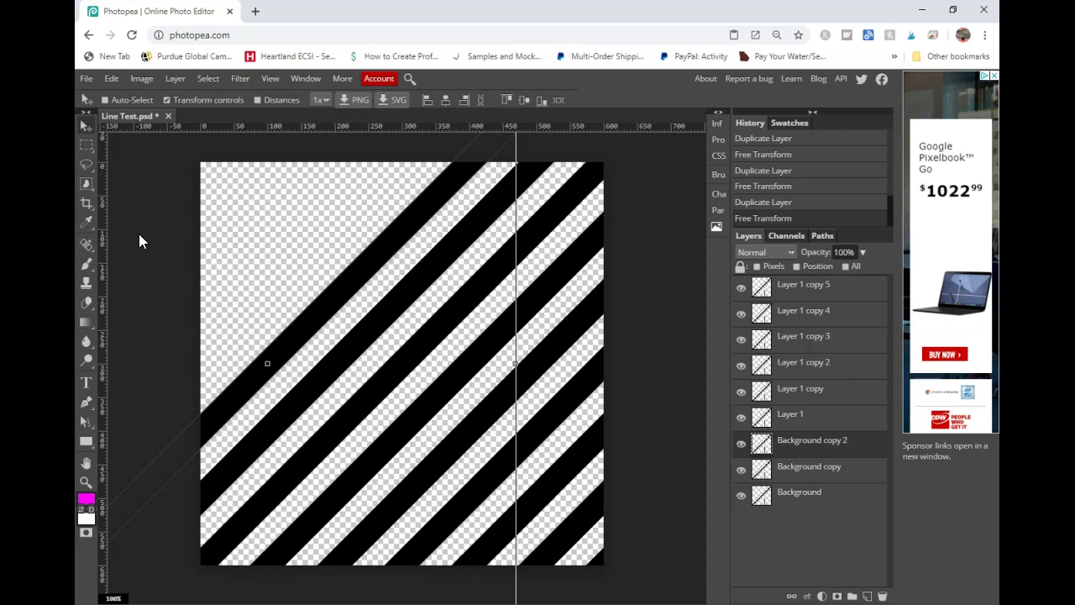
key("ctrl+alt+shift+t")
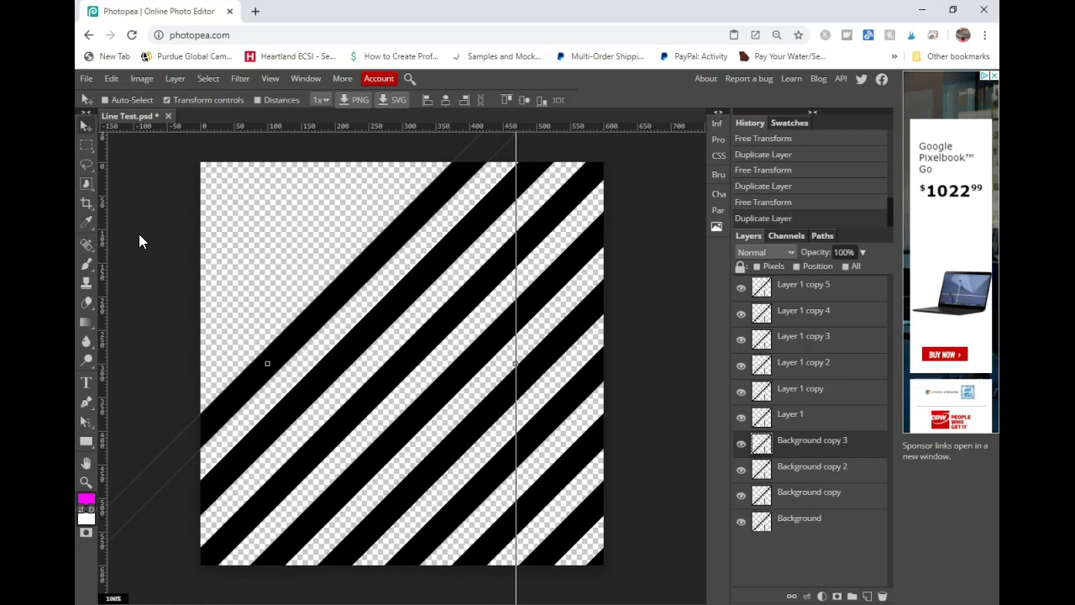
key("ctrl+alt+shift+t")
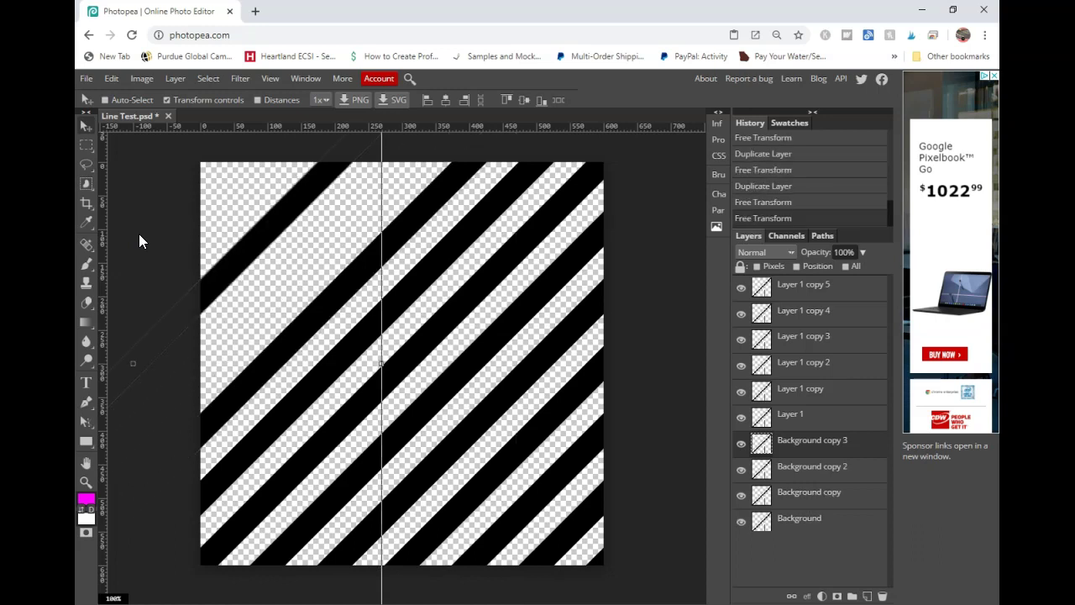
key("ctrl+z")
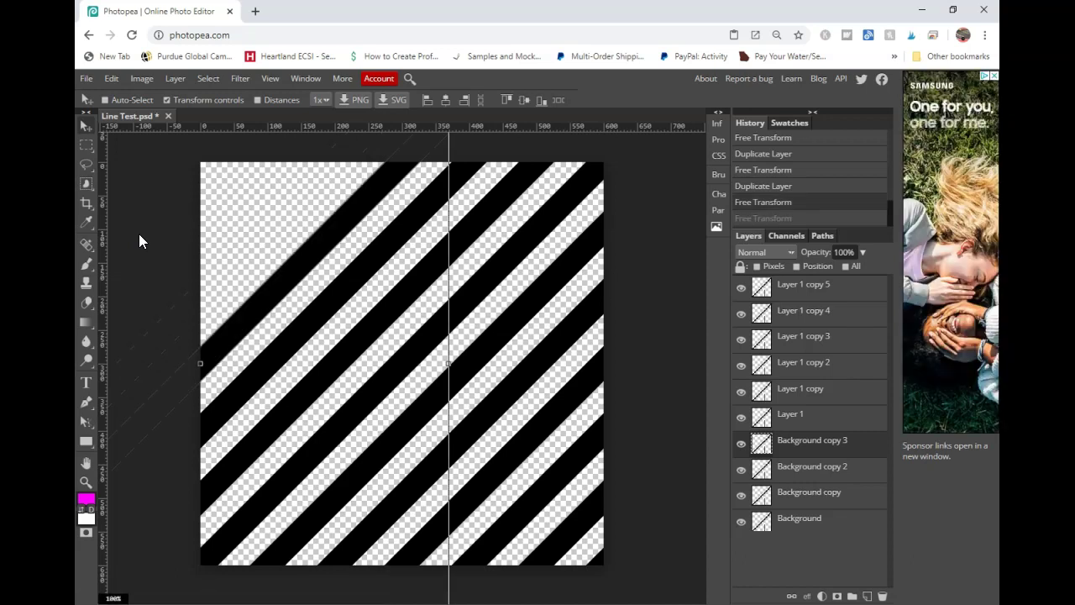
Fill the canvas's upper-left corner with three more stripes, successively duplicating from Background copy 3 and repeating the transform on each duplicate.
key("ctrl+j")
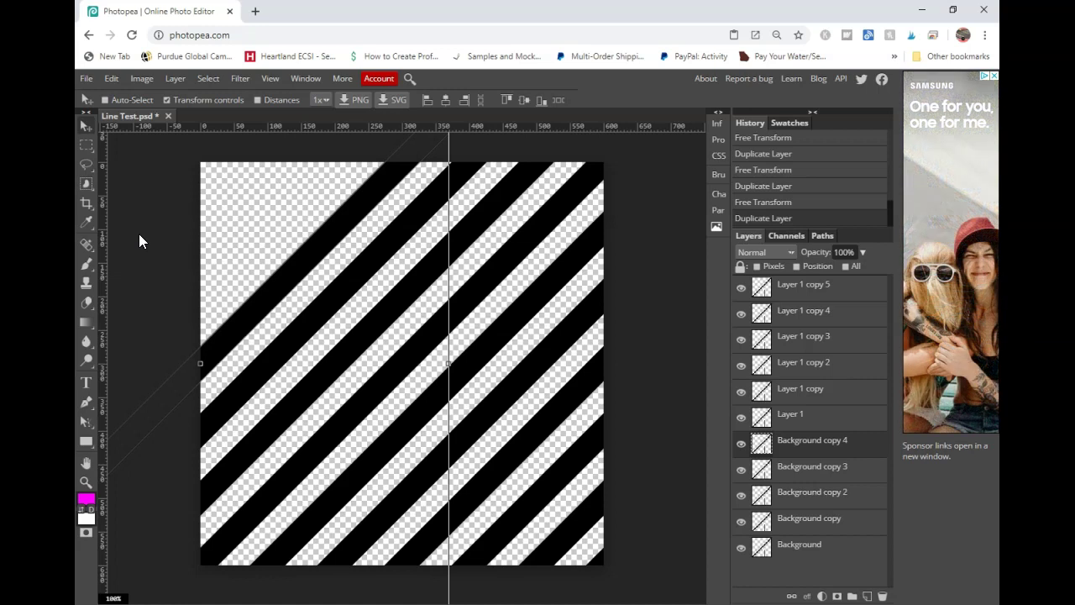
key("ctrl+shift+t")
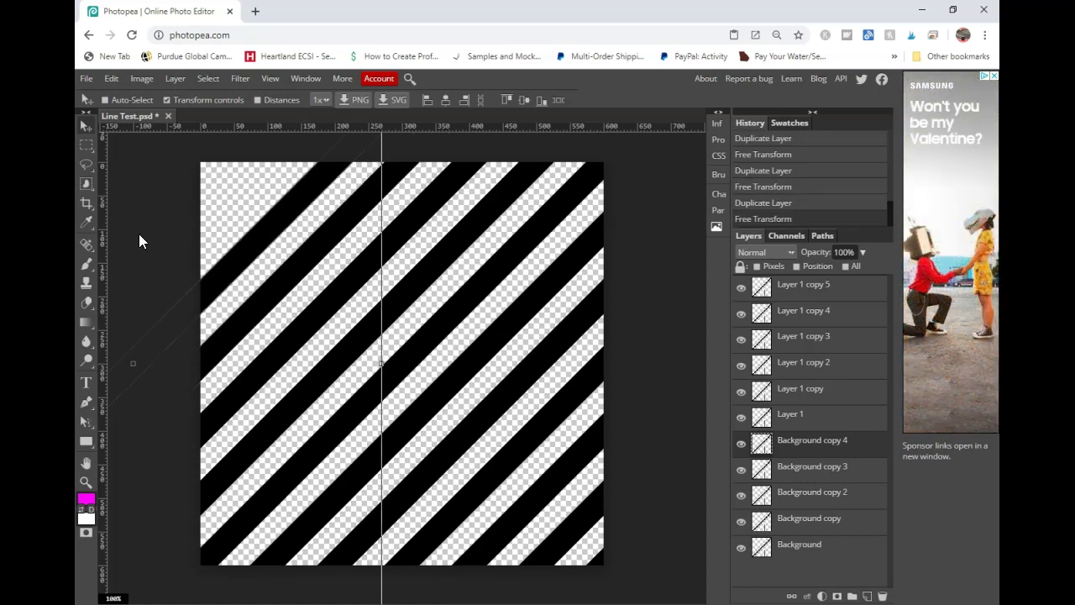
key("ctrl+j")
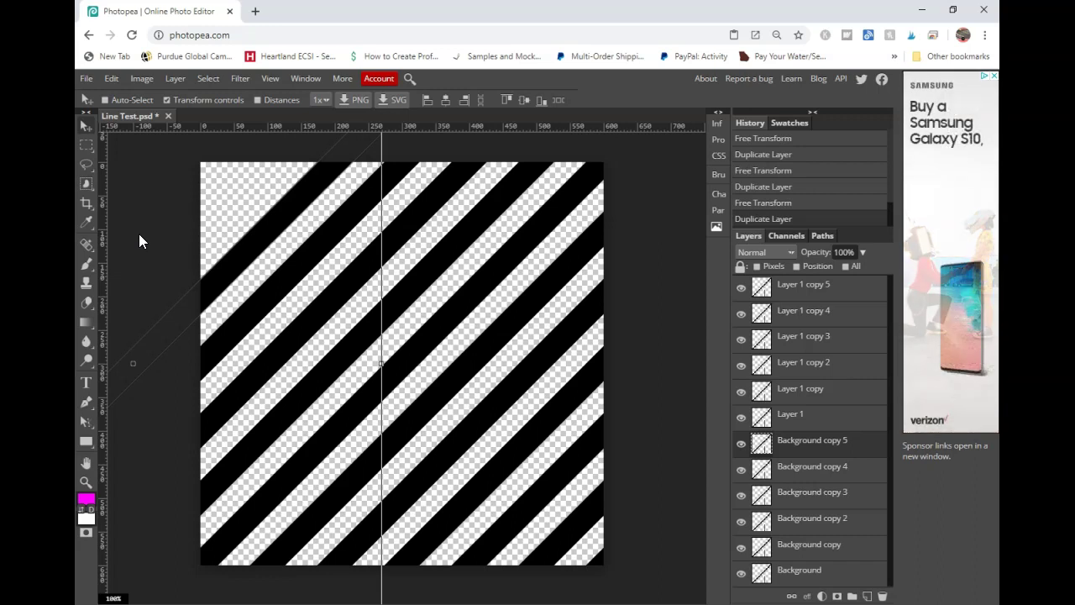
key("ctrl+shift+t")
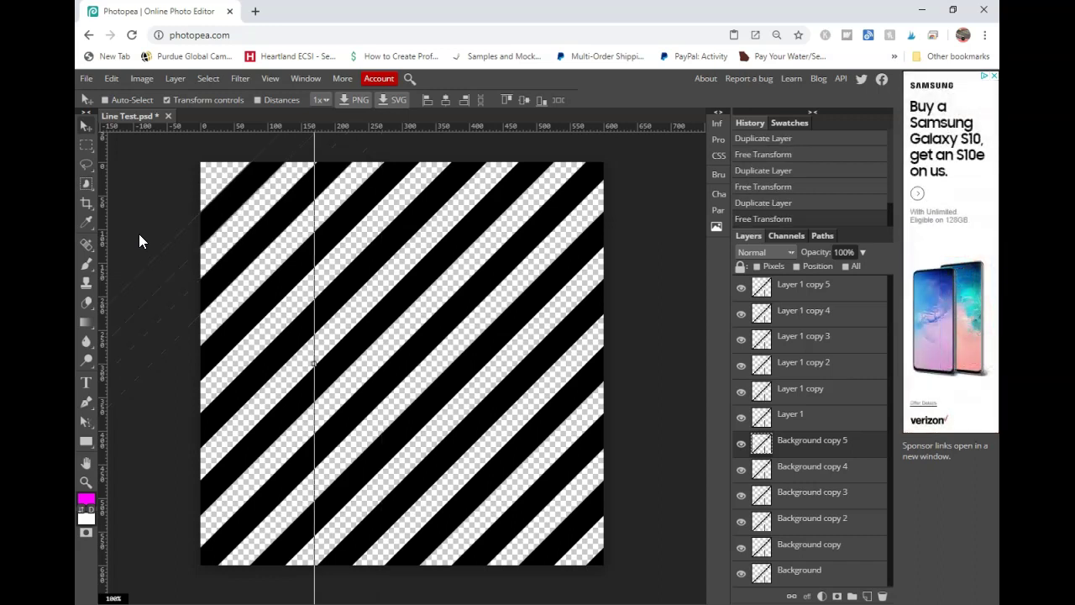
key("ctrl+j")
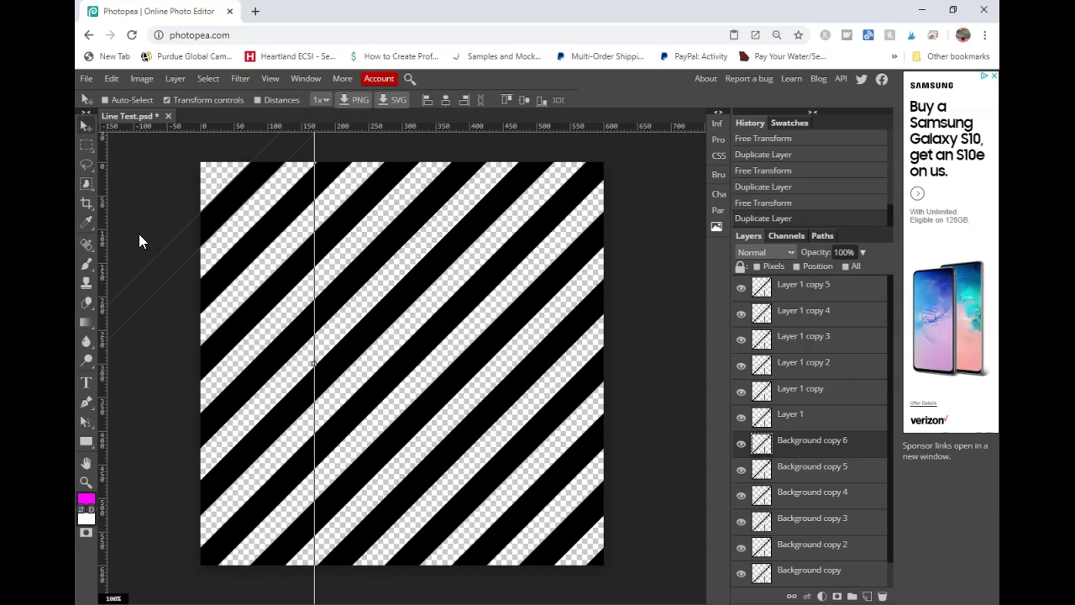
key("ctrl+shift+t")
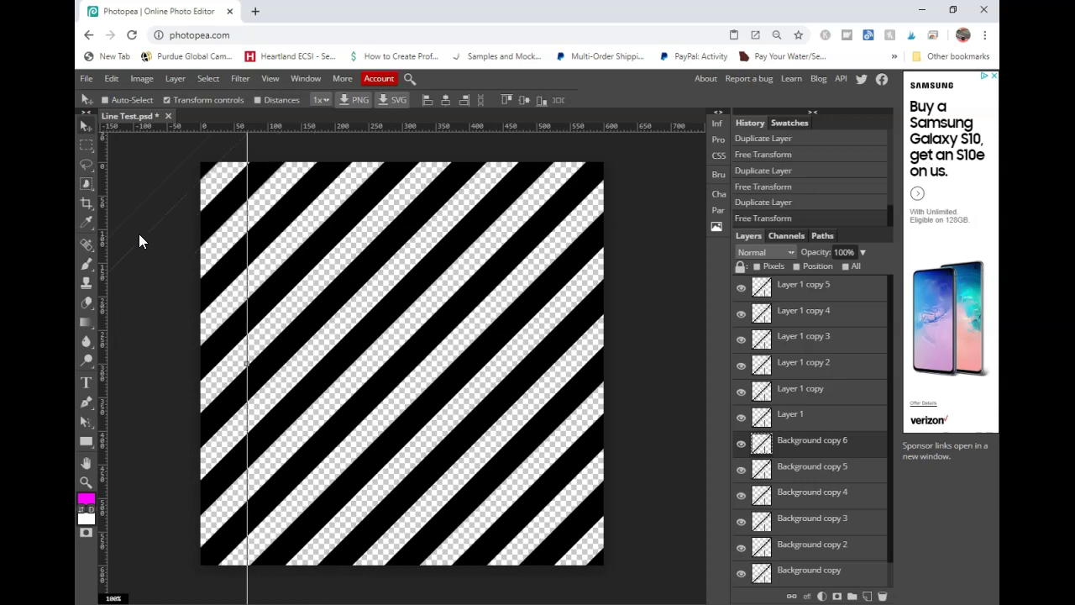
Define the finished diagonal stripe canvas as a new pattern.
left_click(112, 80)
mouse_move(143, 382)
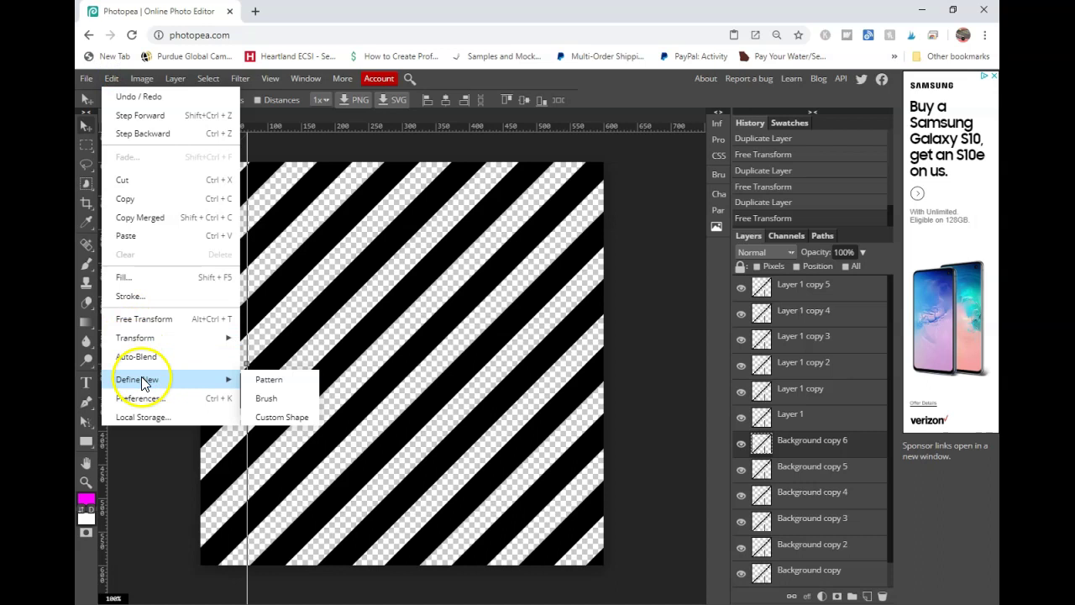
left_click(273, 380)
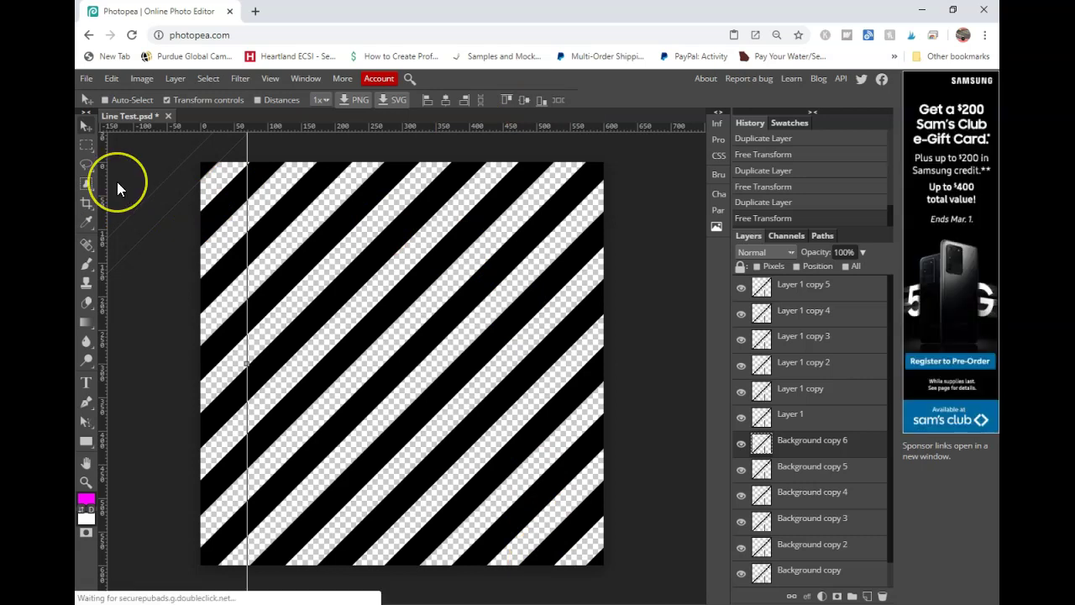
Start a new project named Paper Test and set its width and height to 3600 px each.
left_click(84, 79)
left_click(89, 95)
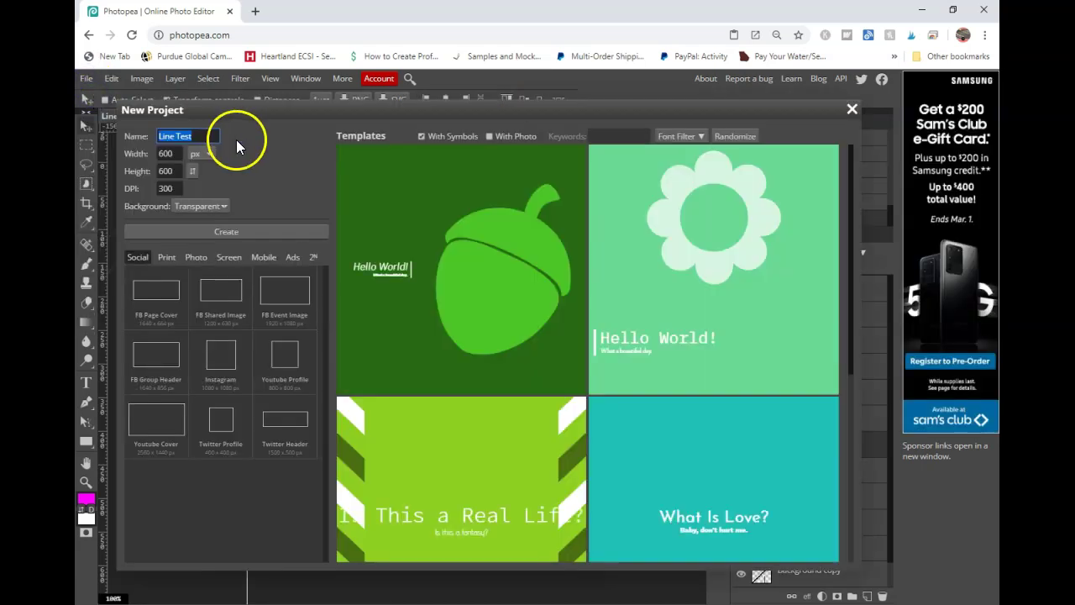
left_click(202, 155)
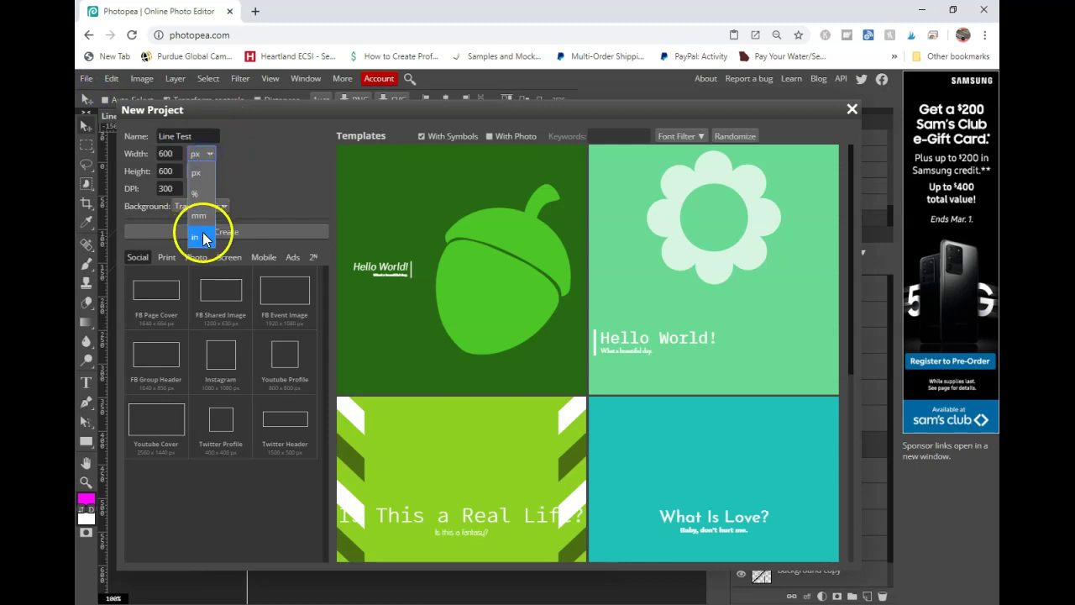
left_click(202, 235)
left_click(204, 156)
left_click(204, 173)
triple_click(172, 139)
type("Paper Test")
key("Tab")
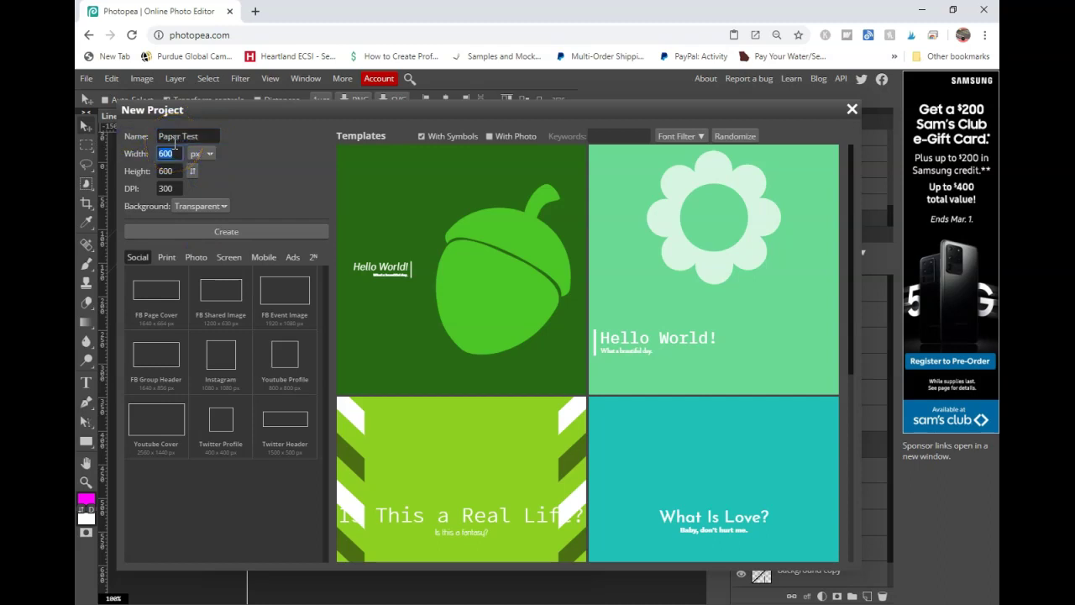
type("3600")
key("Tab")
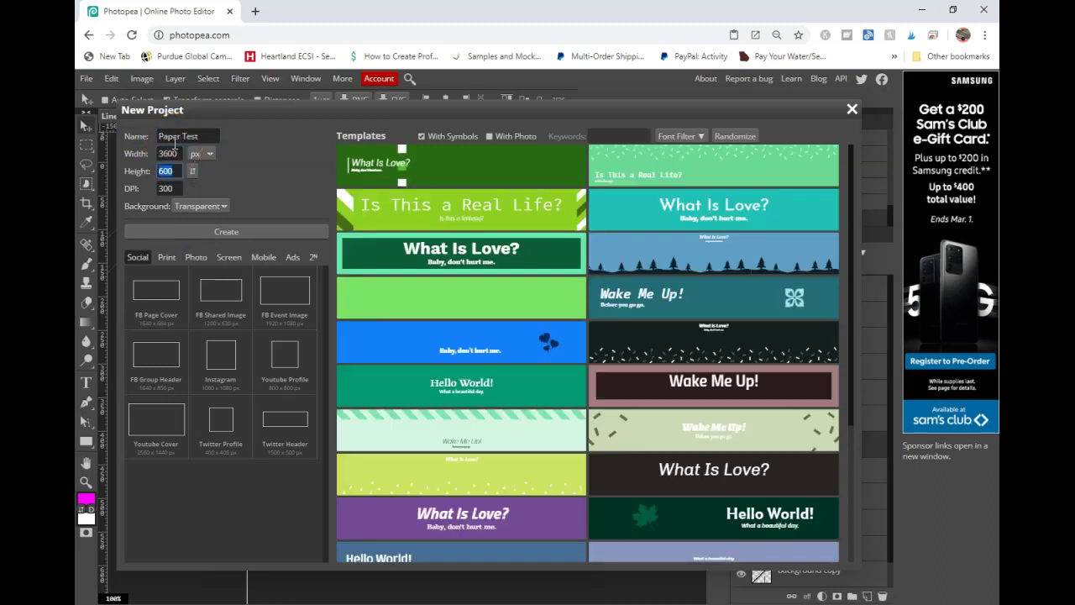
type("3600")
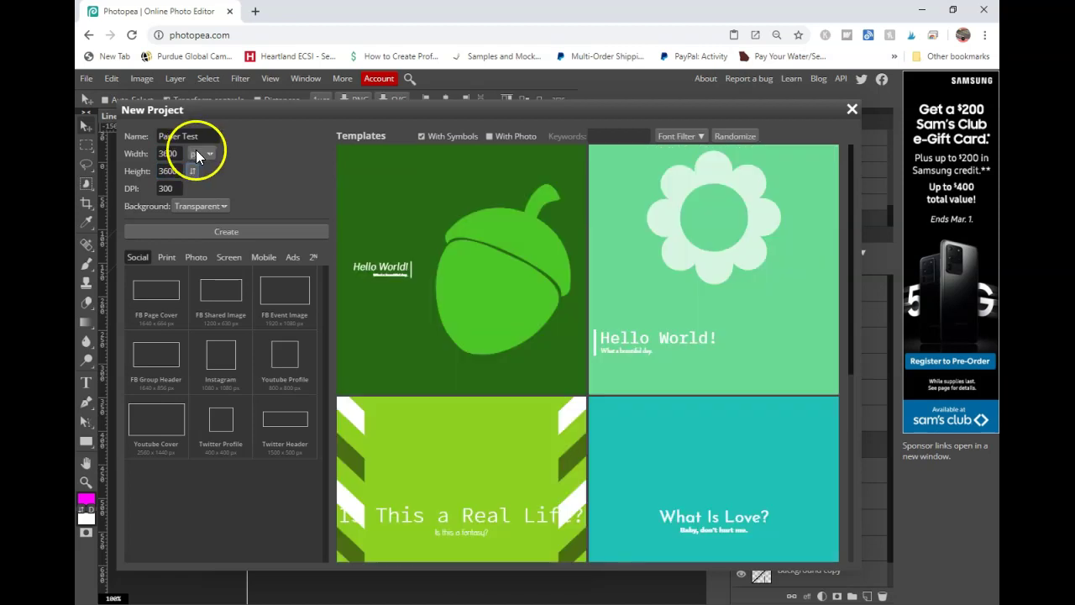
Switch the new project's units to inches and create the document with a transparent background at 300 DPI.
left_click(206, 154)
left_click(212, 234)
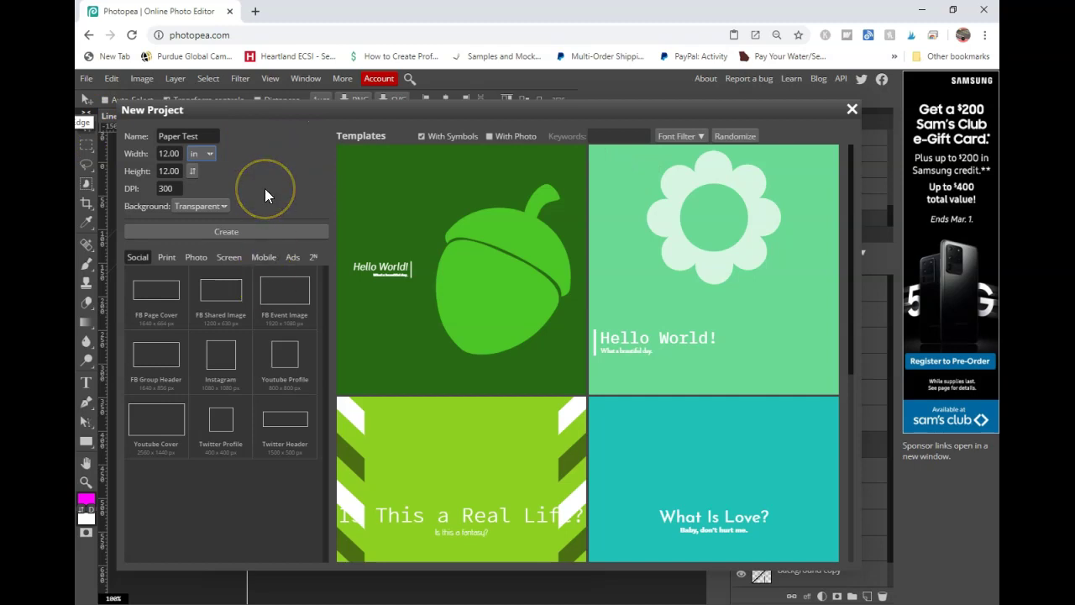
left_click(214, 153)
left_click(215, 153)
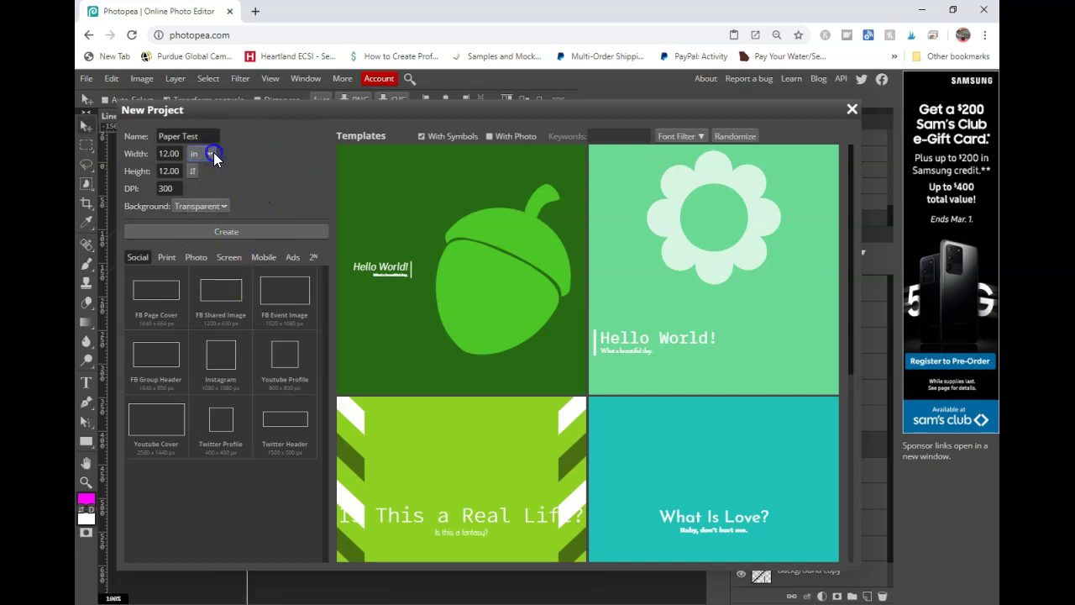
left_click(241, 232)
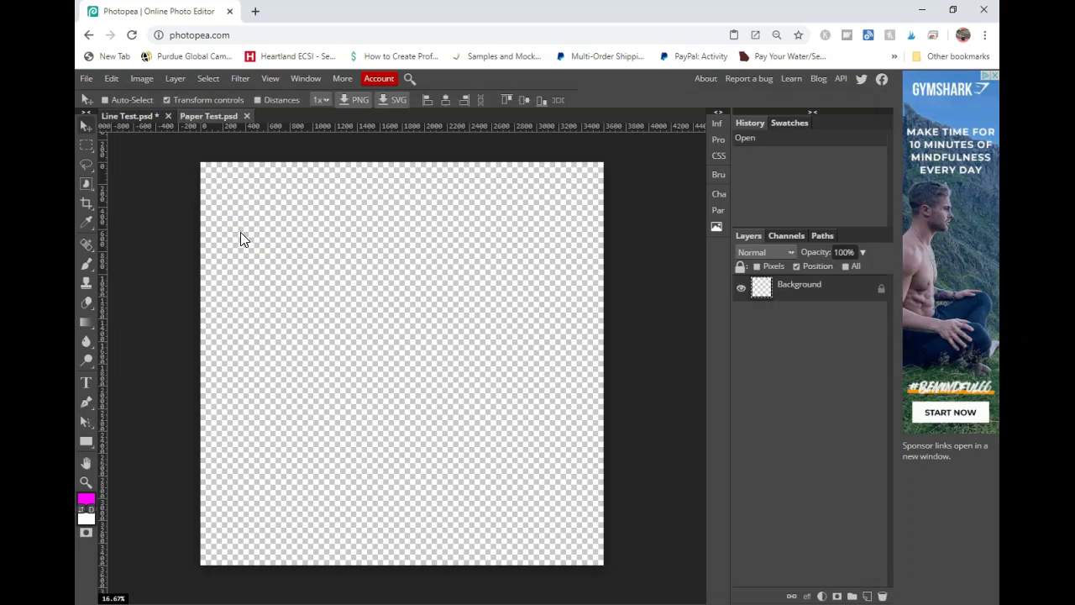
left_click(250, 238)
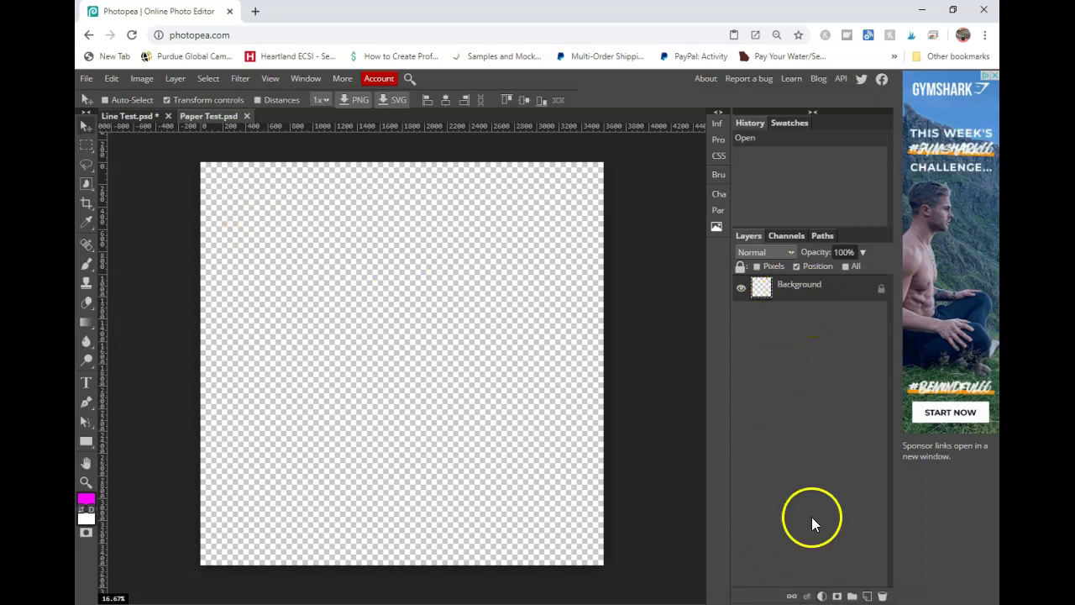
Add a pattern fill to the empty document and choose the black diagonal stripe pattern for it.
left_click(821, 596)
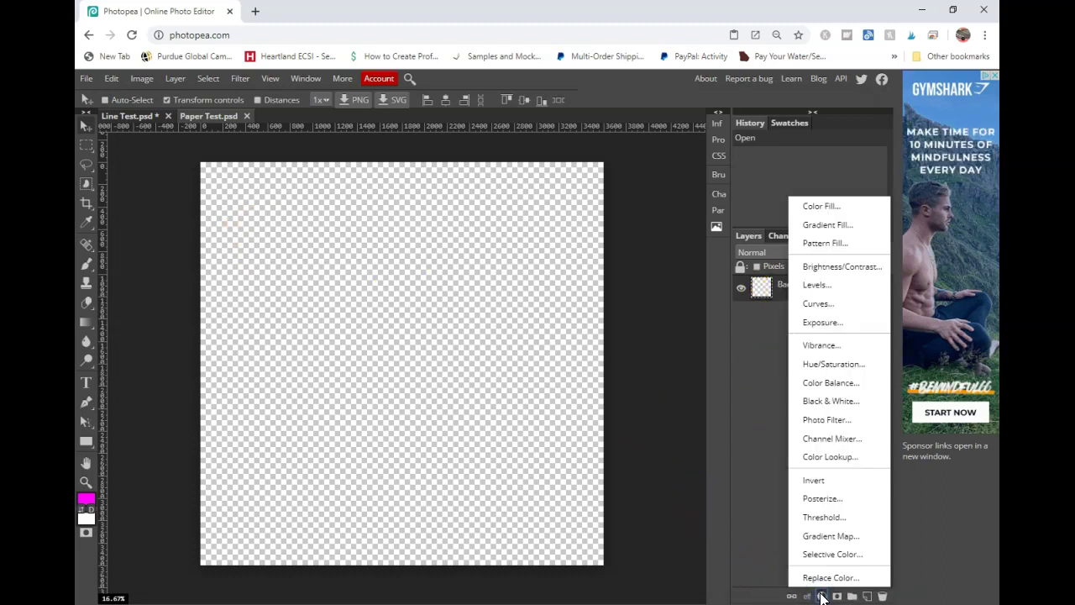
left_click(816, 245)
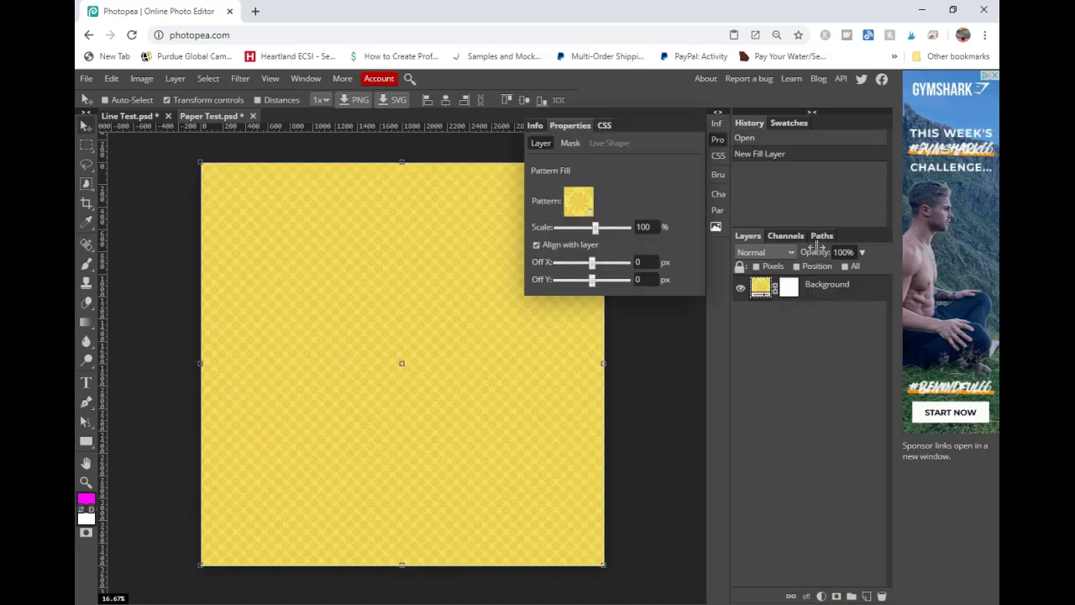
left_click(587, 210)
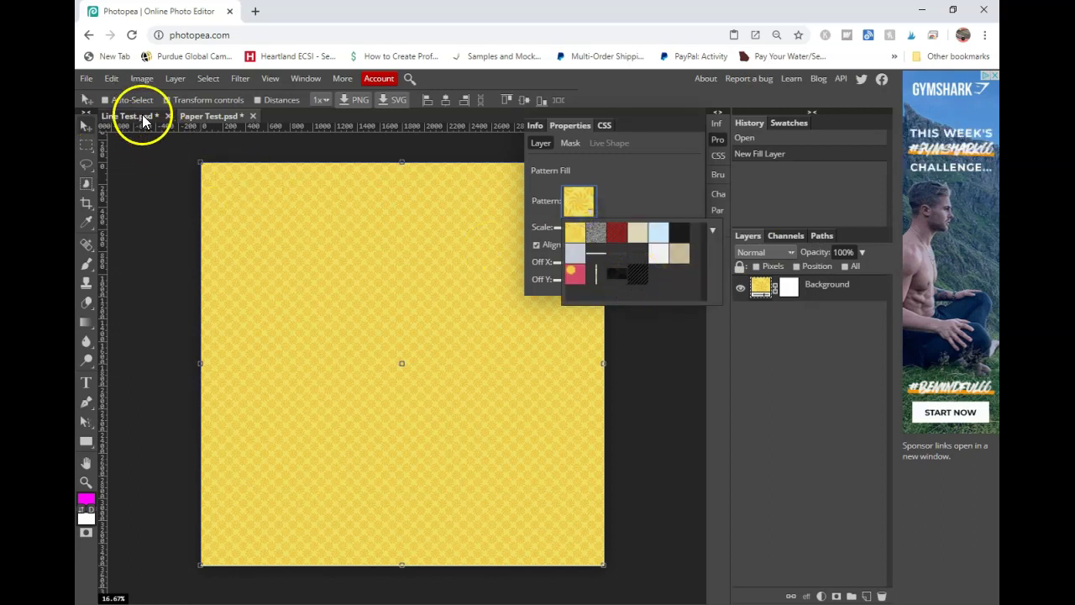
left_click(640, 275)
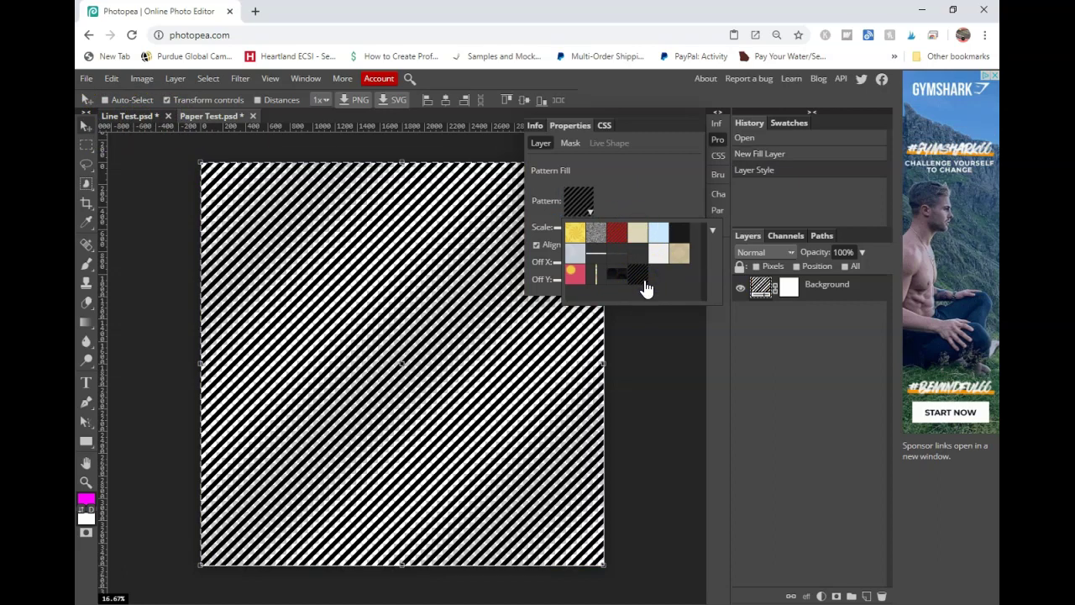
left_click(608, 186)
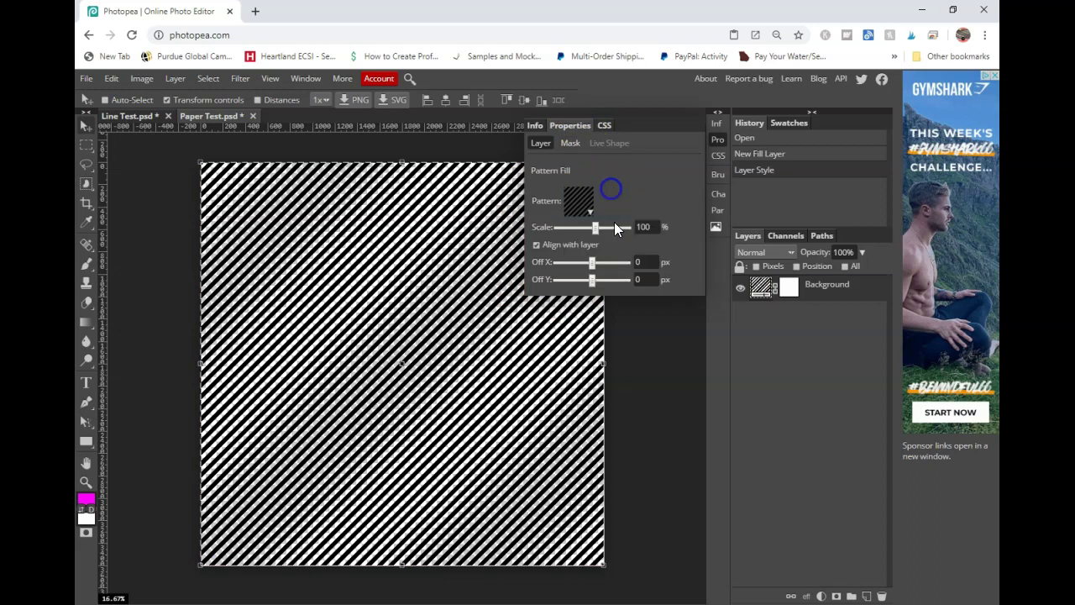
Set the stripe pattern fill's scale to 200%.
left_click(644, 227)
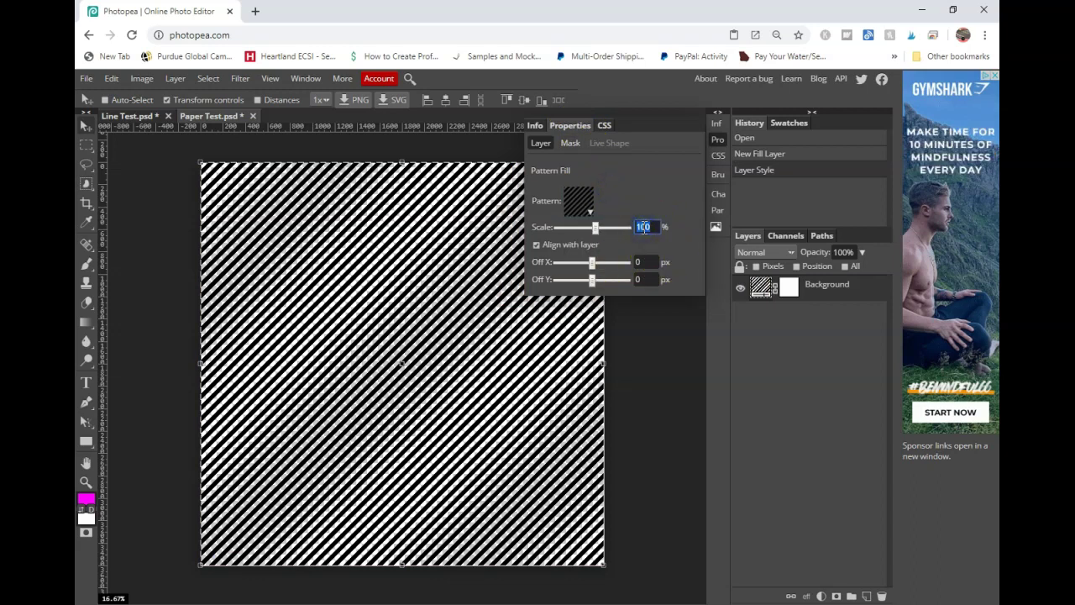
type("200")
key("Return")
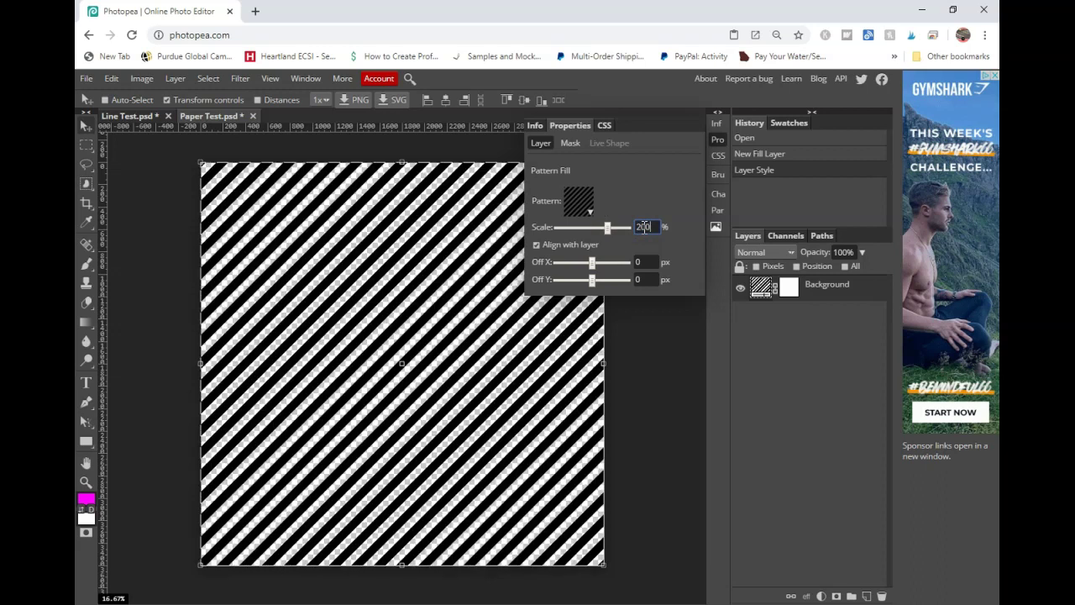
left_click(780, 371)
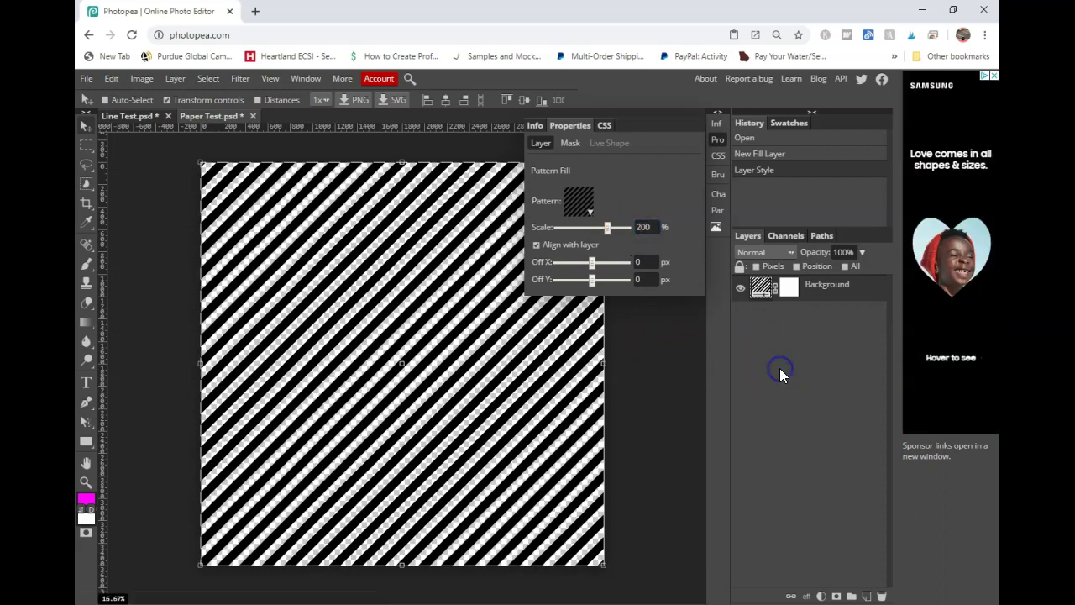
Add a solid color fill layer and place it beneath the striped Background layer.
left_click(821, 596)
left_click(819, 206)
left_click_drag(785, 286, 823, 330)
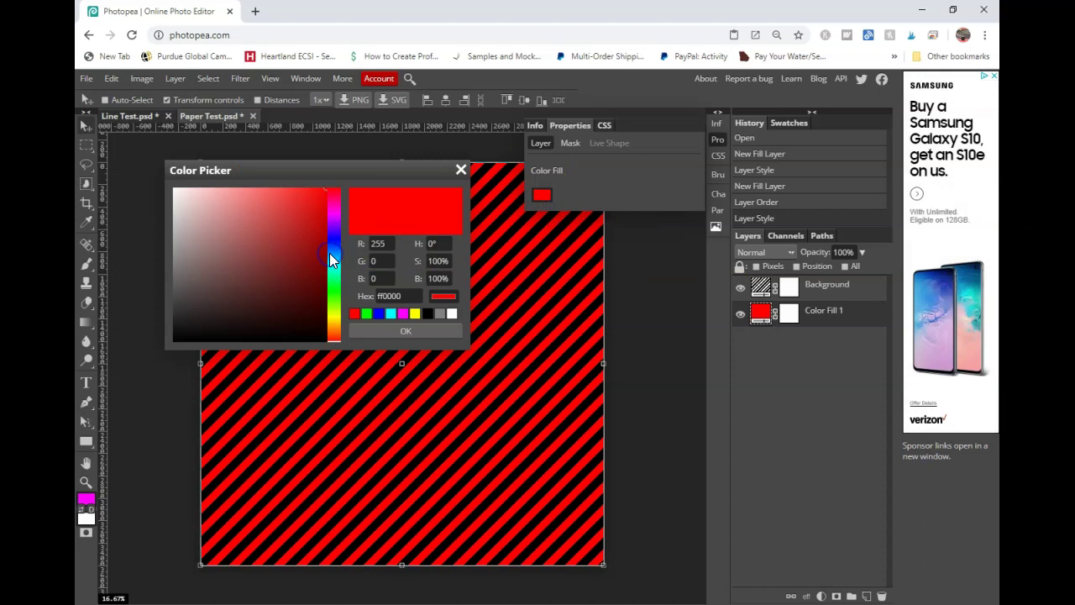
Recolor the fill layer beneath the stripes to a fully saturated violet-blue.
left_click(334, 253)
left_click_drag(333, 252, 332, 241)
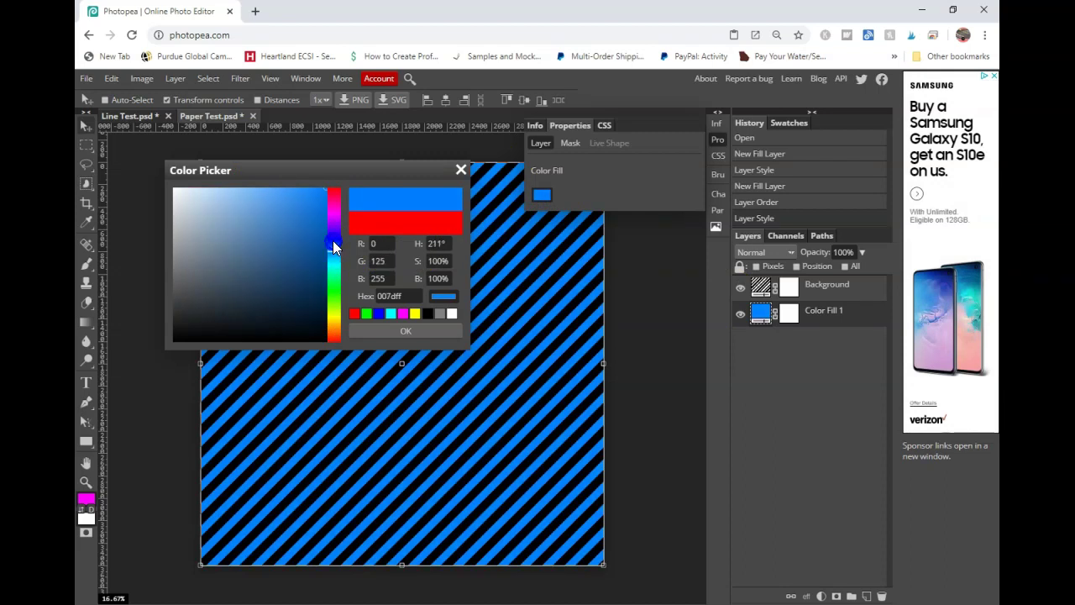
left_click(284, 231)
left_click(333, 228)
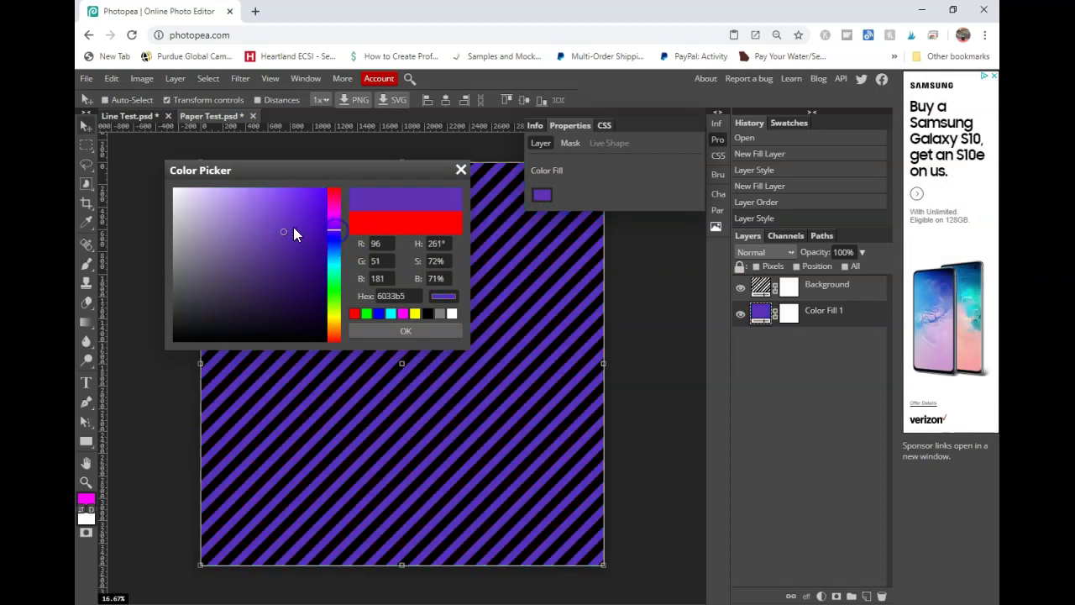
left_click(326, 188)
left_click(400, 330)
Add a second solid color fill layer above the striped Background layer and clip it to the stripes.
left_click(847, 289)
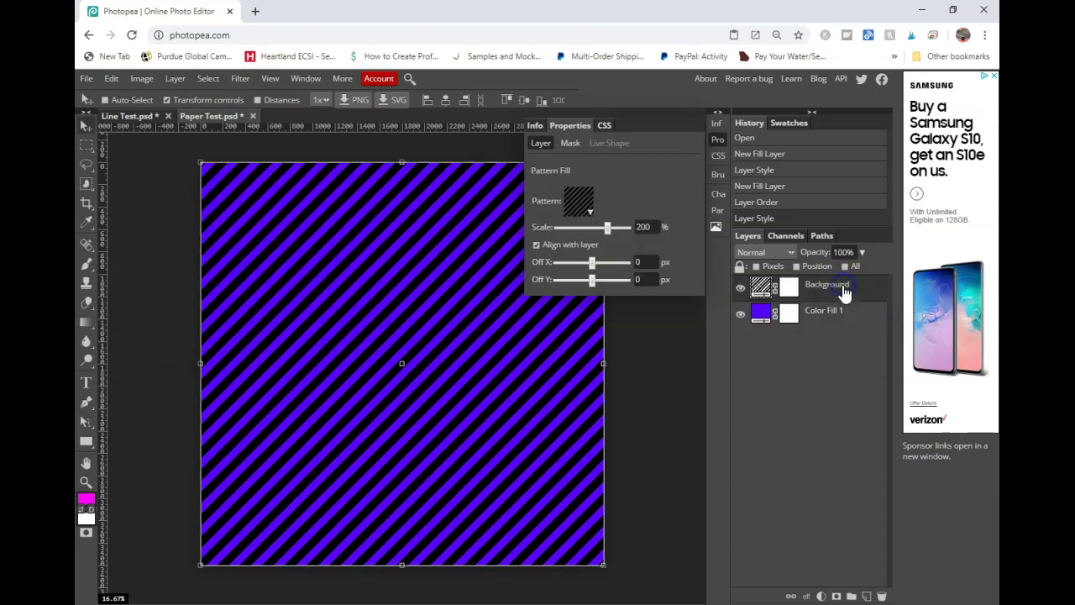
left_click(822, 596)
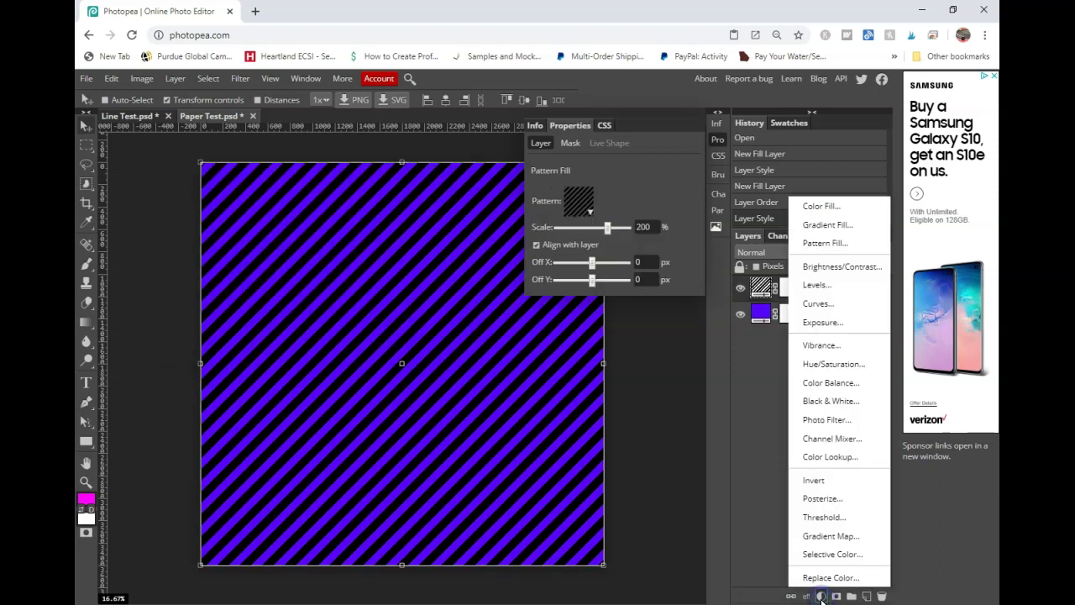
left_click(809, 207)
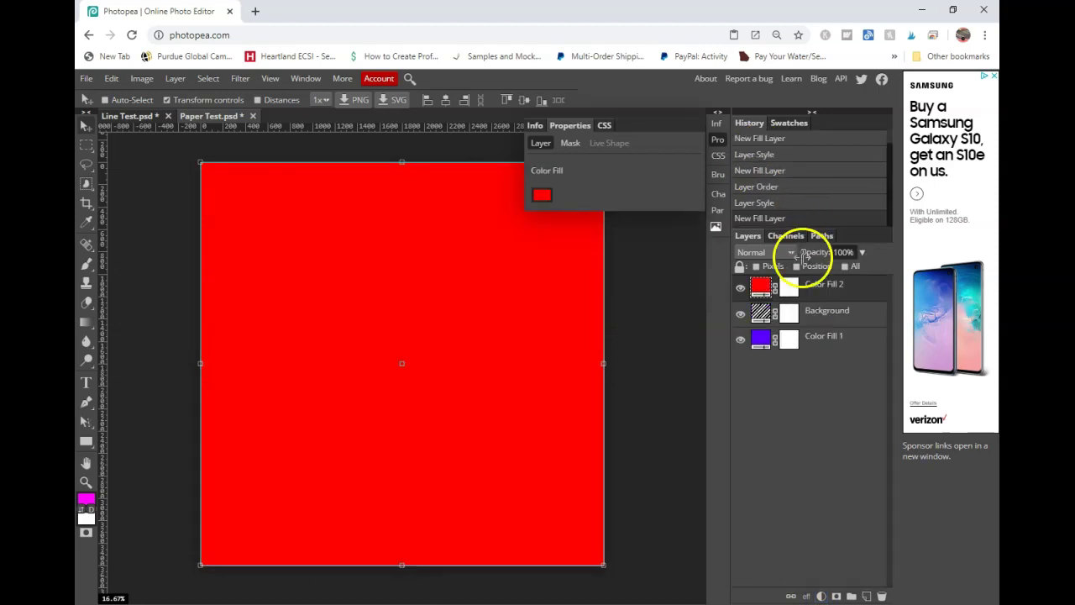
right_click(831, 298)
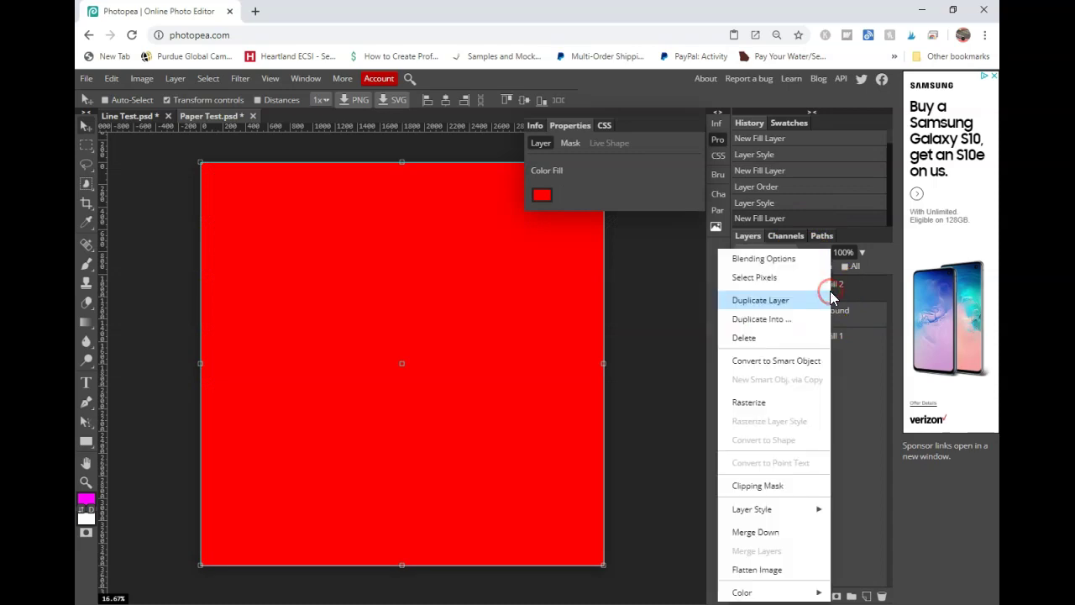
left_click(767, 486)
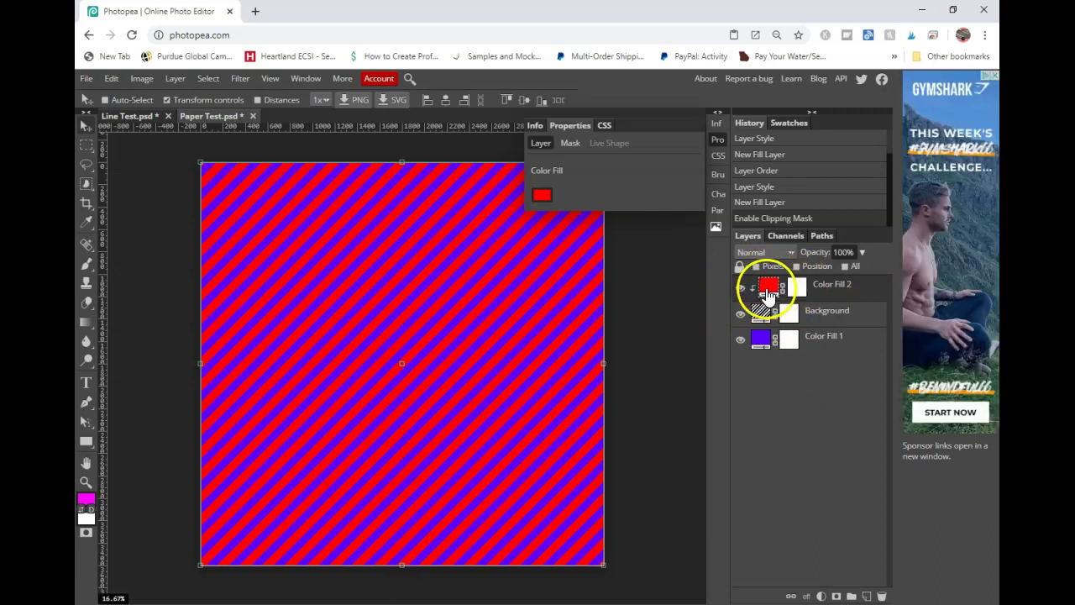
left_click(740, 287)
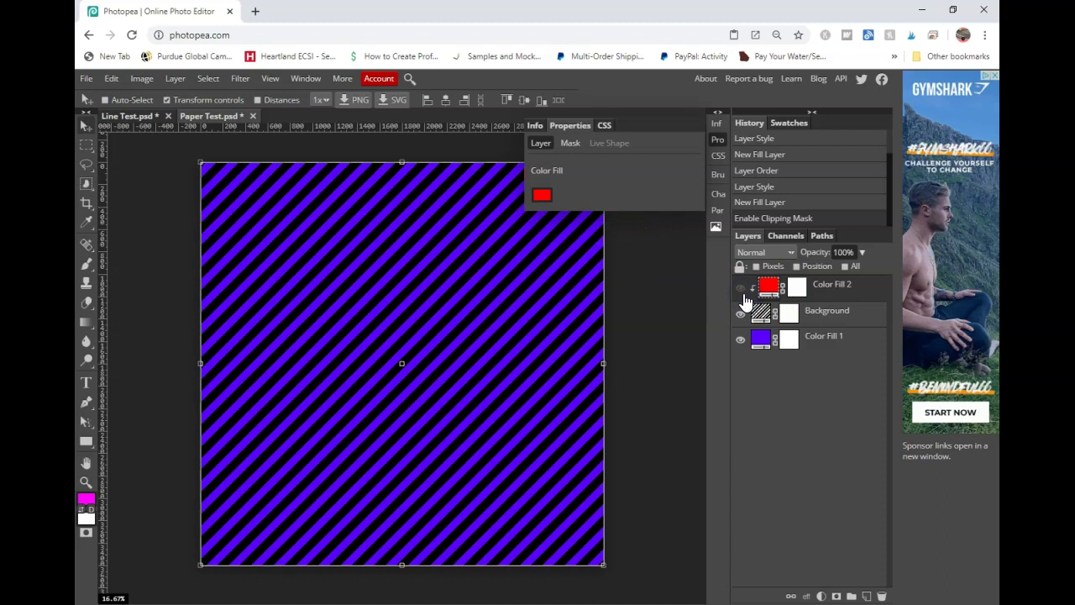
left_click(741, 288)
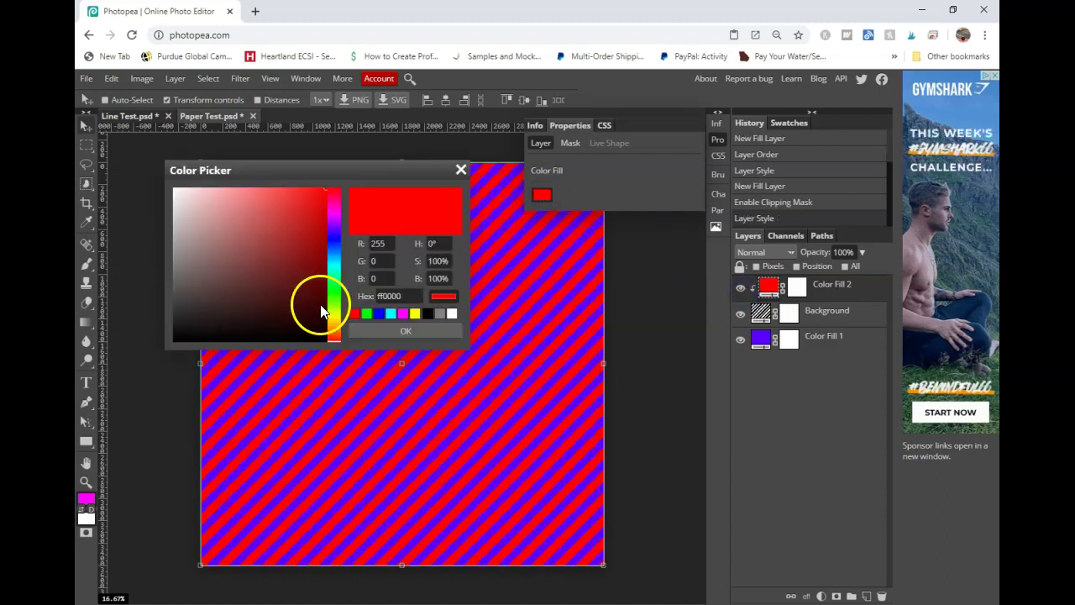
Try yellow and turquoise for the clipped Color Fill 2 layer, and settle on the gray preset color.
left_click(336, 328)
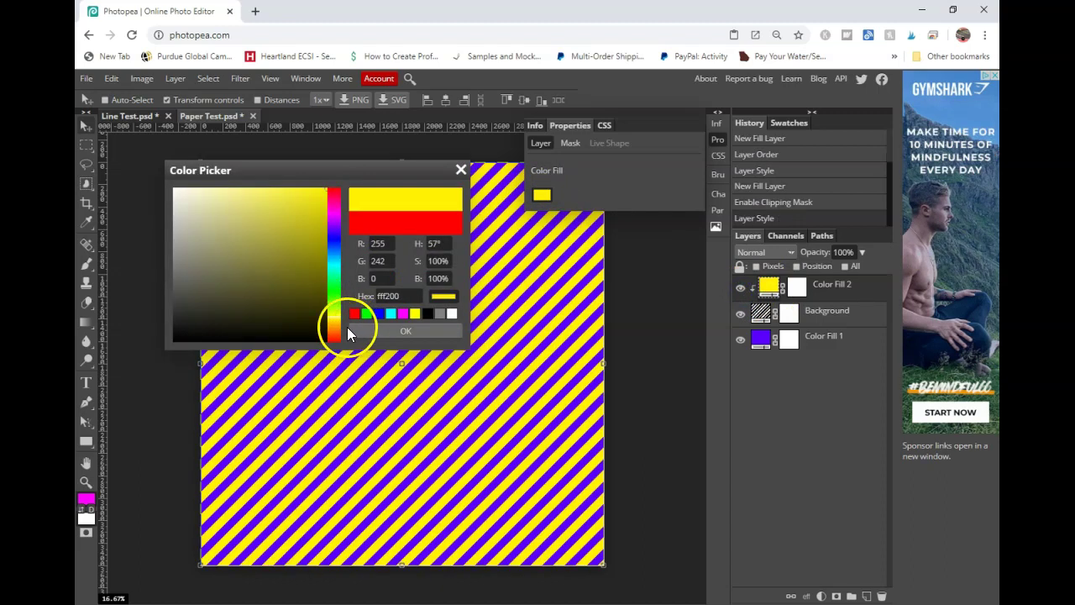
left_click(335, 270)
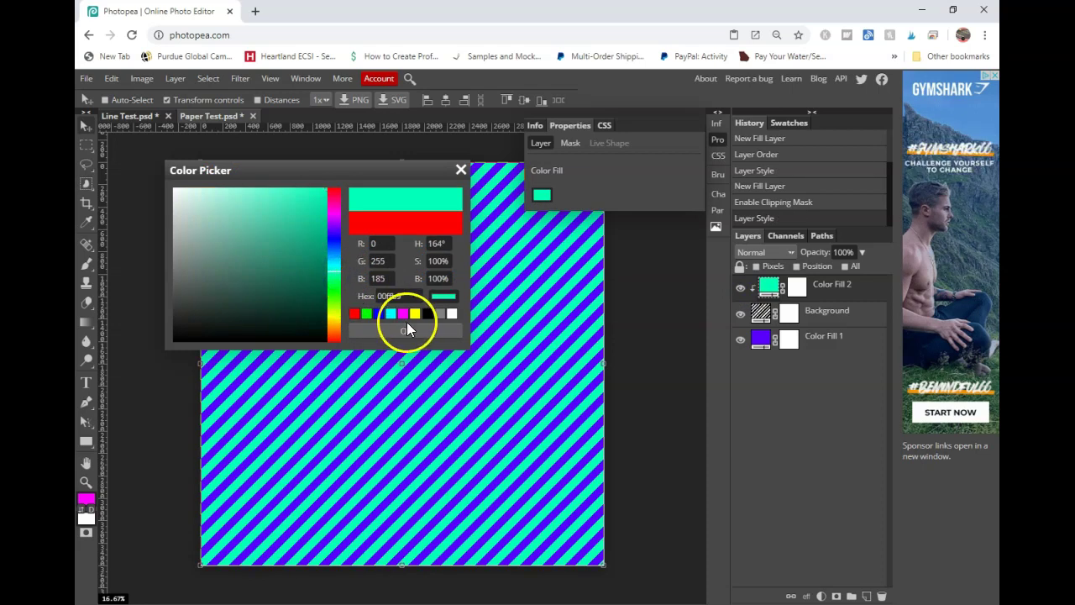
left_click(439, 313)
left_click(427, 331)
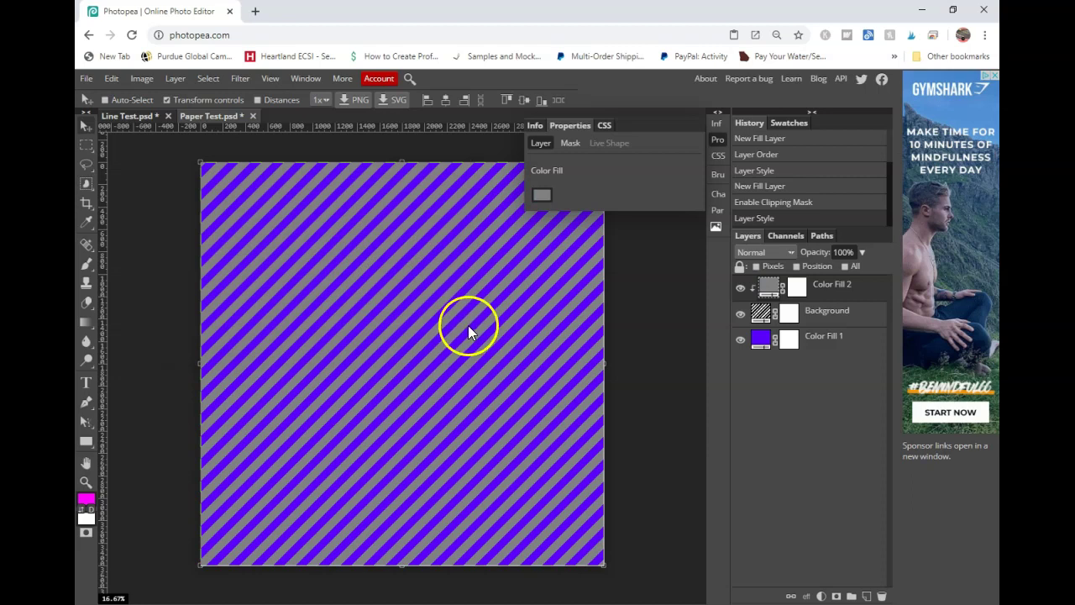
Toggle the visibility of Color Fill 2 to compare the stripes with and without the clipped color.
left_click(741, 289)
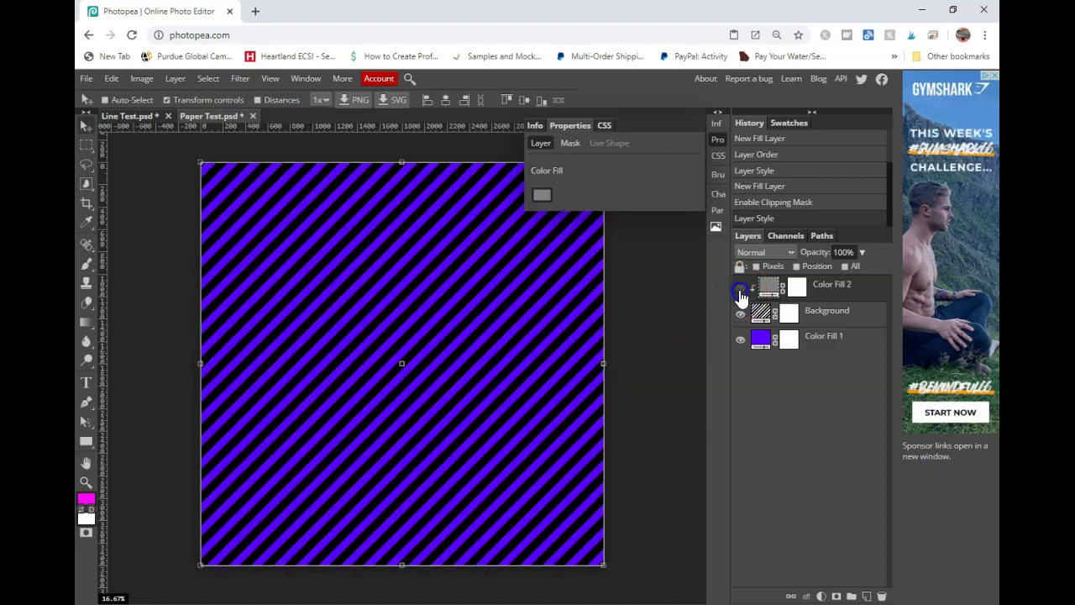
left_click(740, 289)
left_click(740, 289)
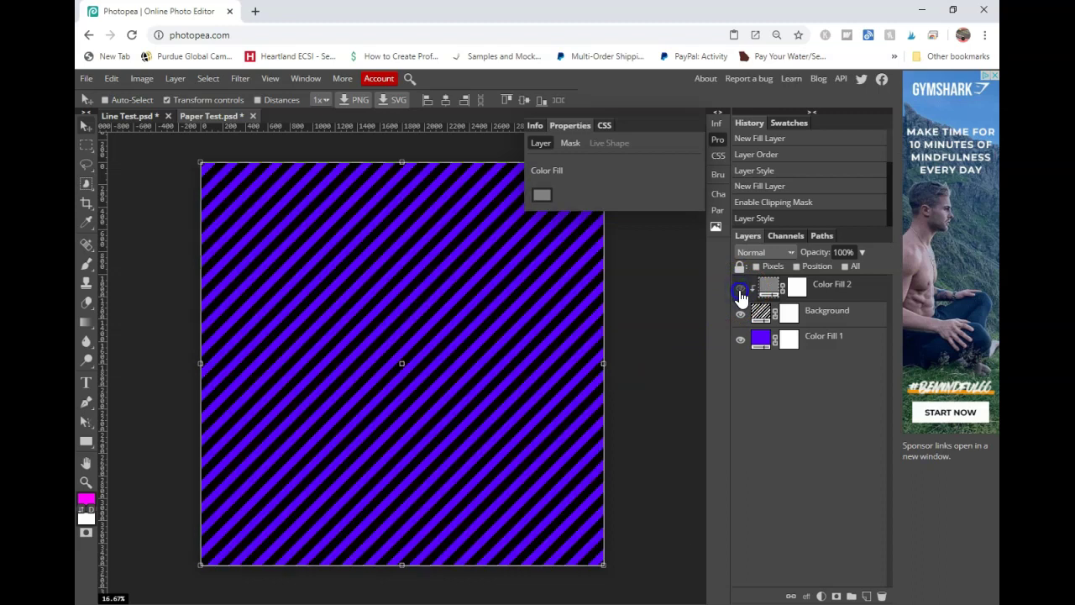
left_click(741, 289)
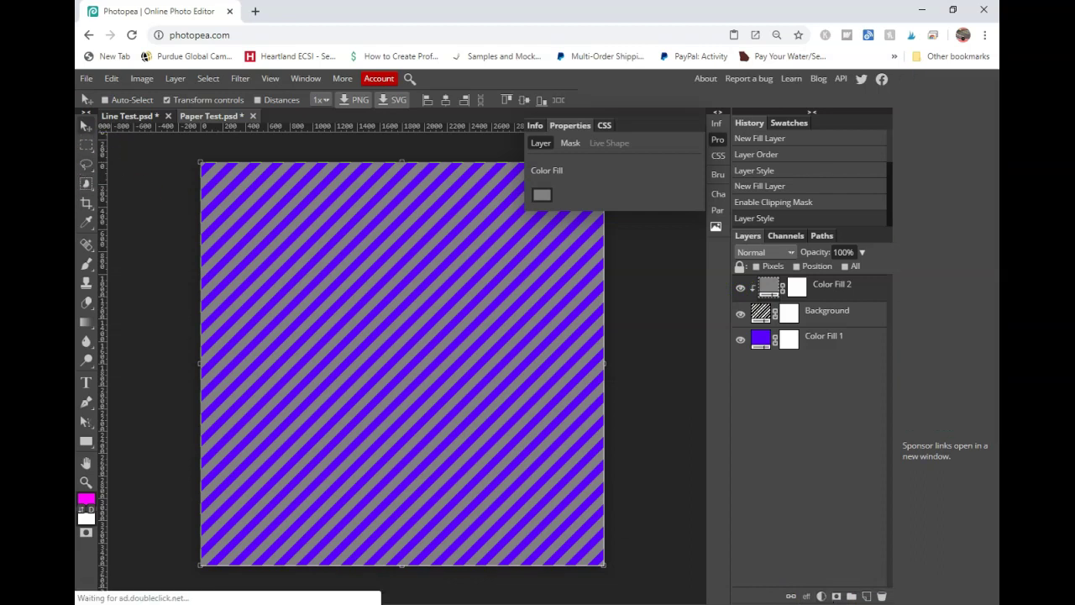
Open the Sizzling Sunrise FFDB00 glitter image from the Bright Colors folder in Digital Glitter Paper's 0New set.
left_click(87, 78)
left_click(100, 122)
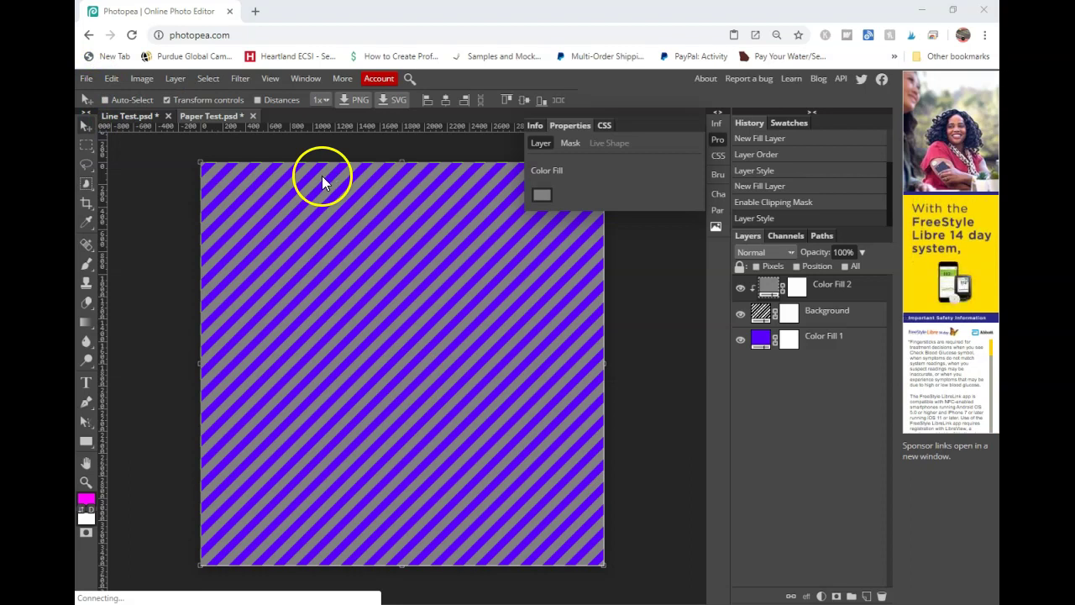
scroll(323, 184, "up", 2)
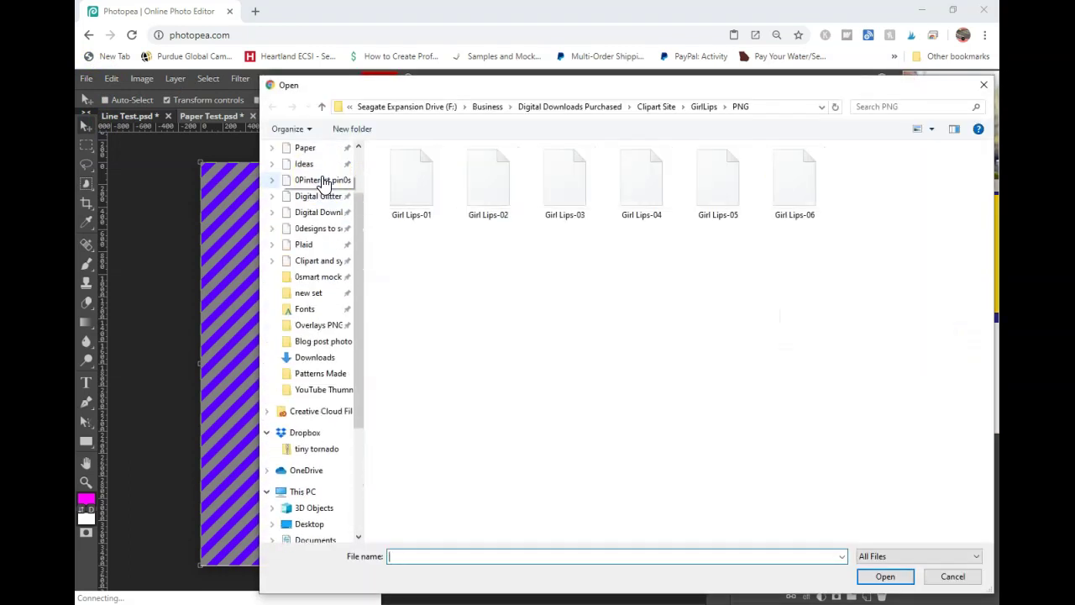
left_click(290, 196)
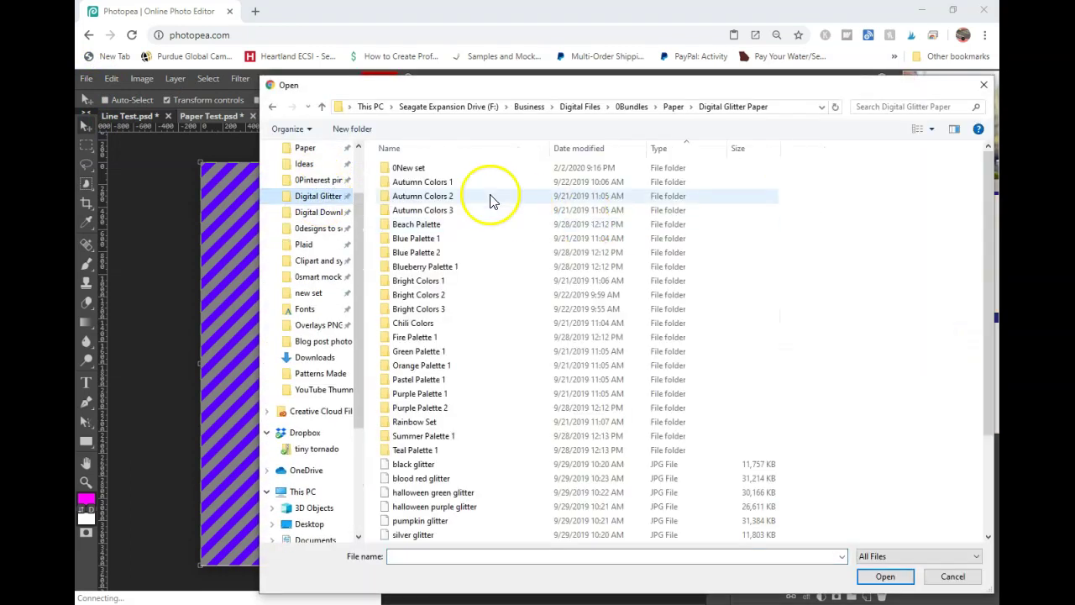
double_click(449, 167)
left_click_drag(557, 189, 586, 192)
double_click(586, 192)
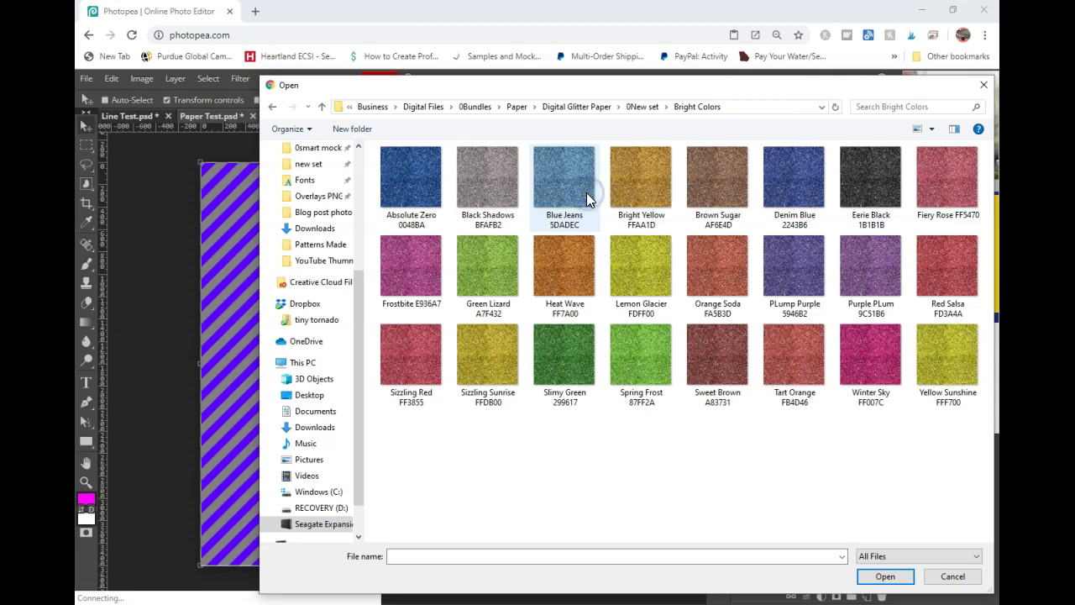
double_click(477, 371)
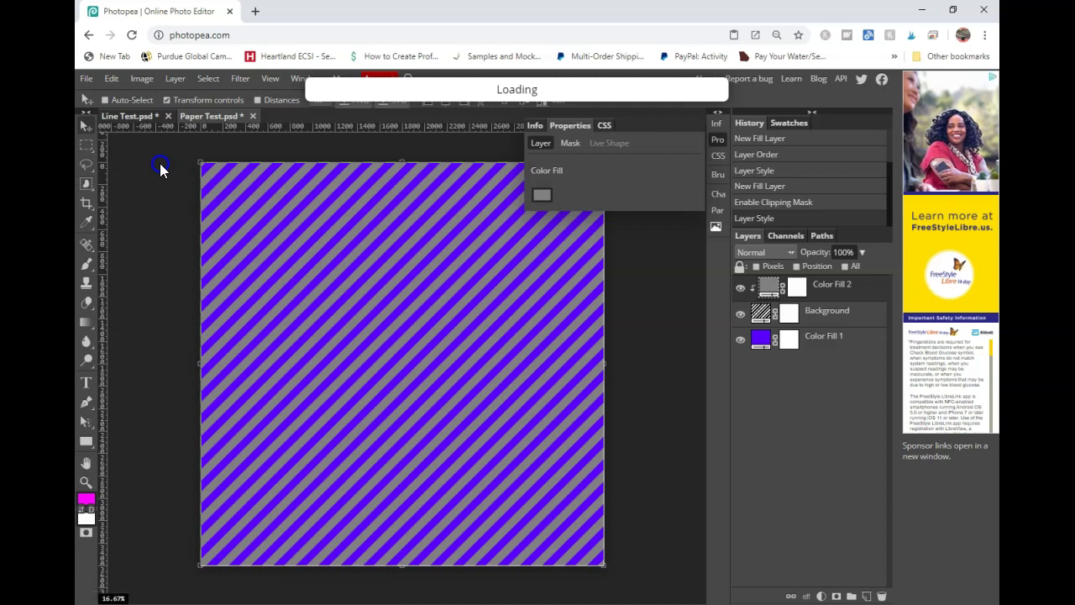
Define the gold glitter image as a new pattern.
left_click(105, 84)
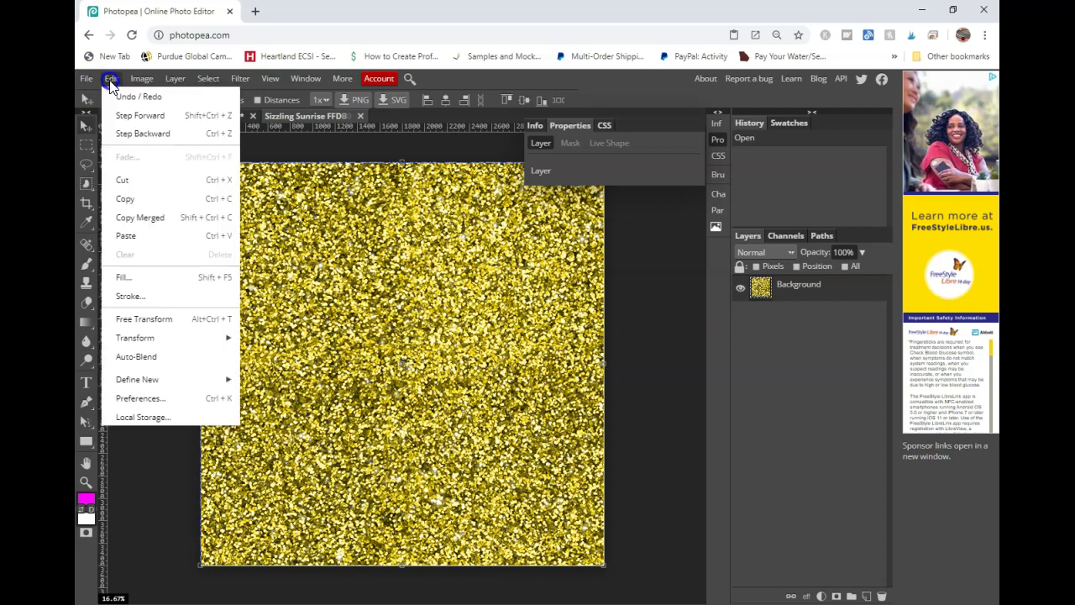
mouse_move(188, 383)
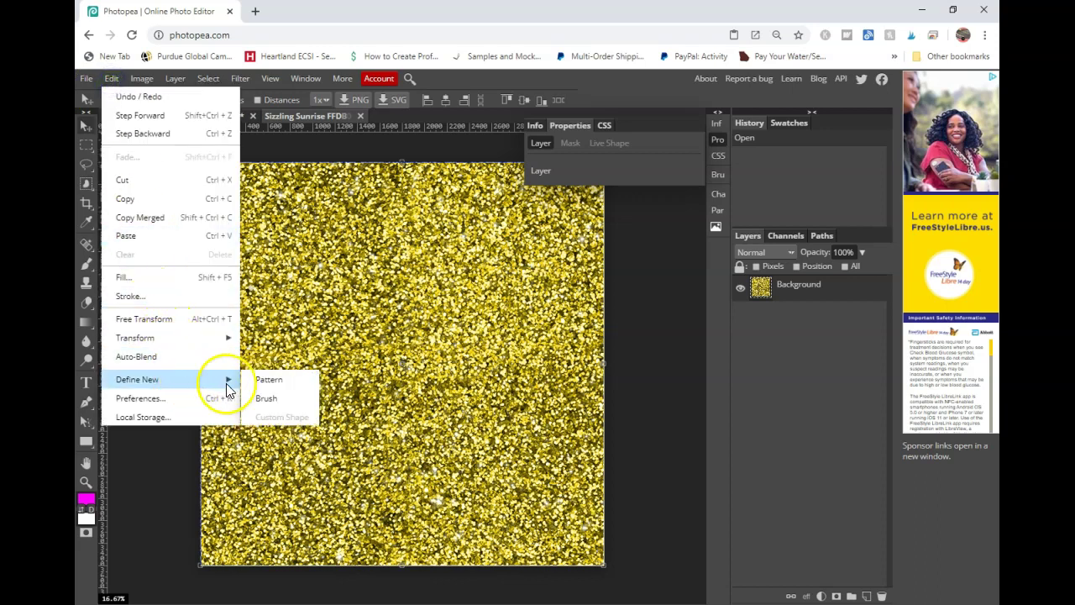
left_click(252, 382)
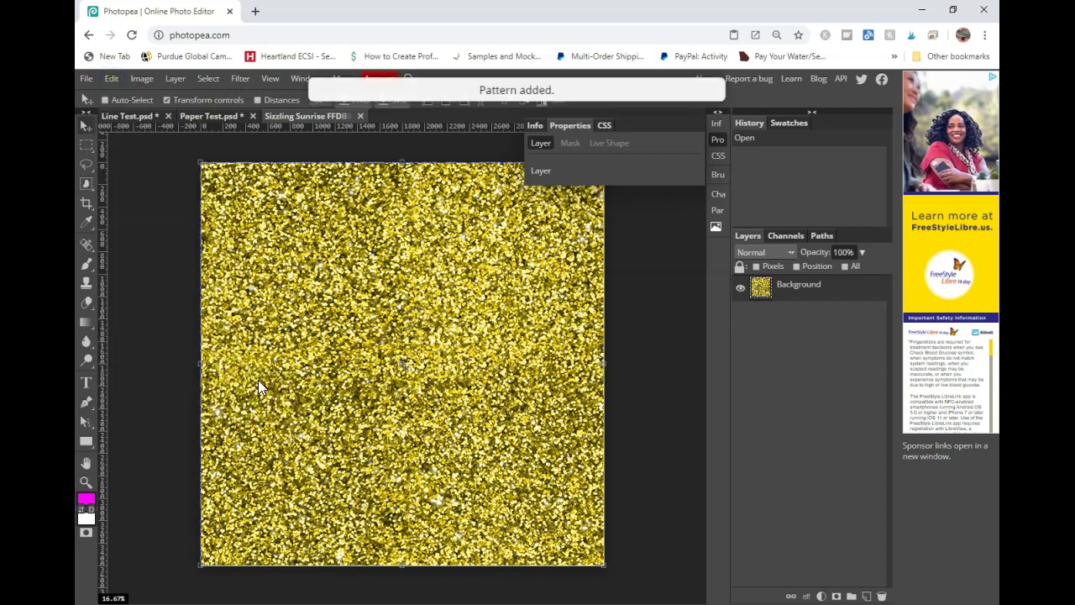
Duplicate the glitter image's Background layer into Paper Test.psd.
right_click(811, 299)
left_click(752, 318)
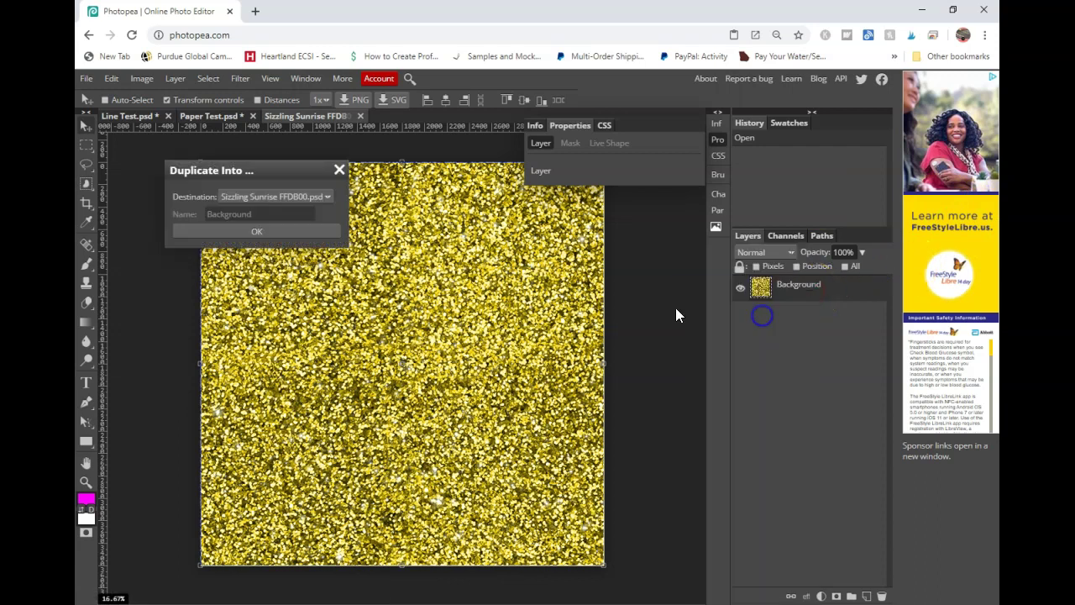
left_click(264, 199)
left_click(256, 236)
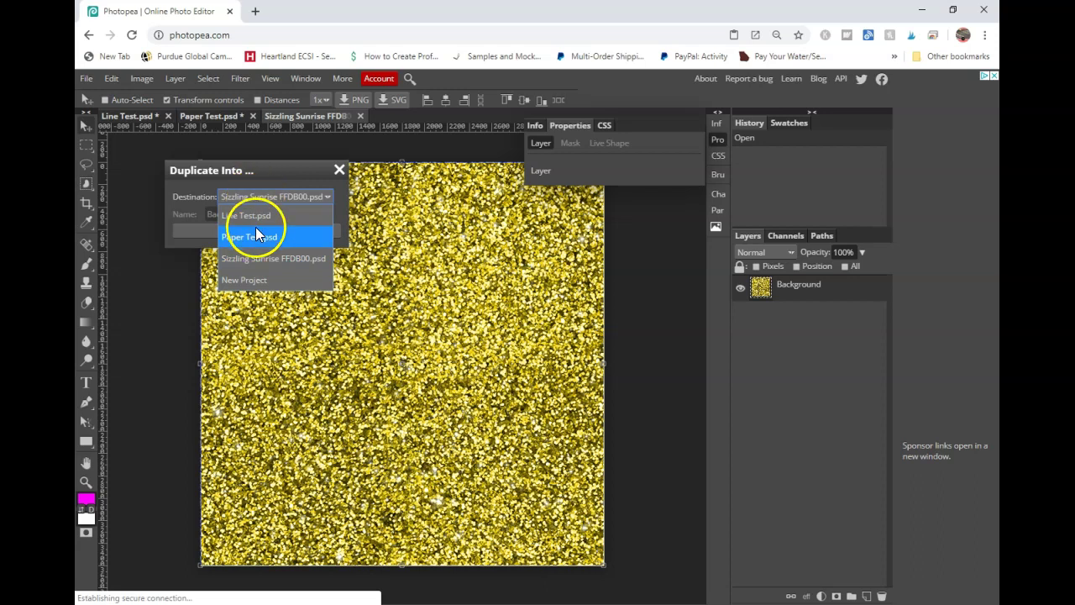
left_click(254, 232)
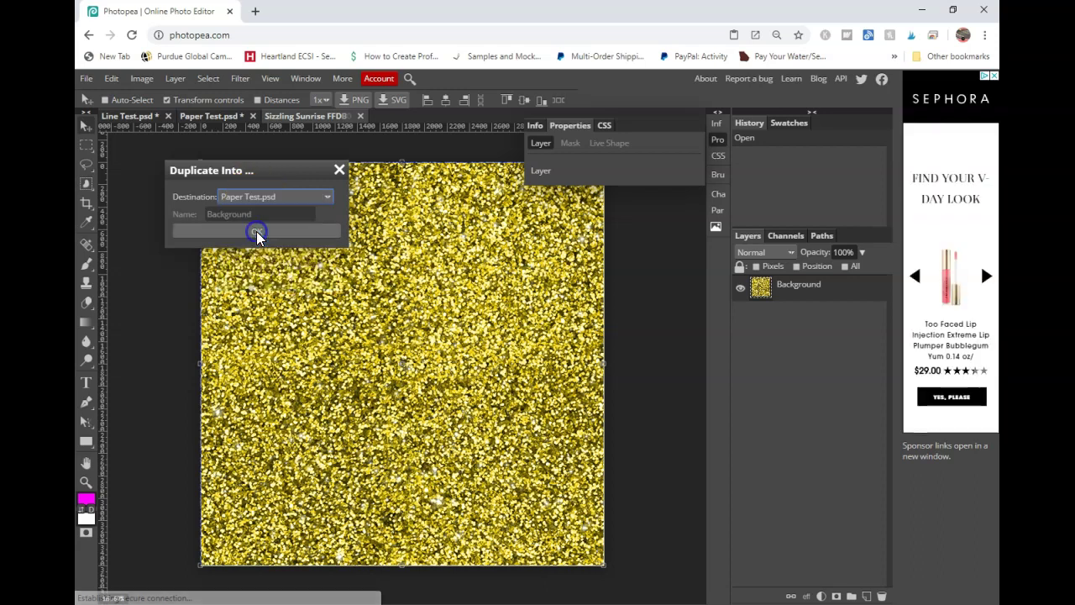
In Paper Test.psd, clip the gold glitter layer to the diagonal stripe layer with a clipping mask.
left_click(224, 118)
left_click_drag(732, 279, 823, 294)
right_click(829, 296)
left_click(754, 485)
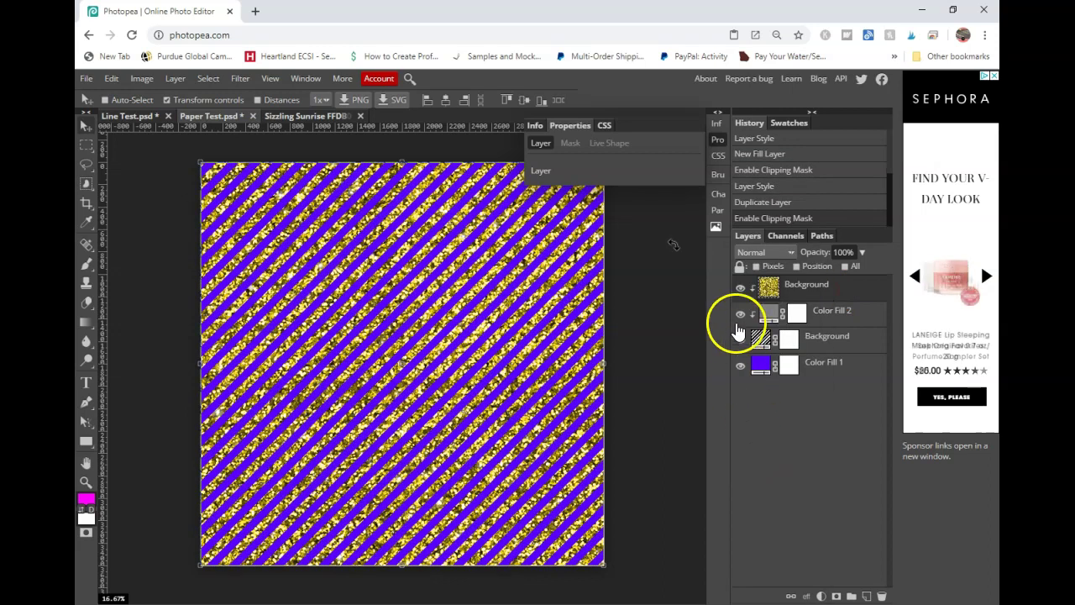
Toggle the visibility of Color Fill 2, the stripe layer and the glitter layer to compare their effect.
left_click(739, 315)
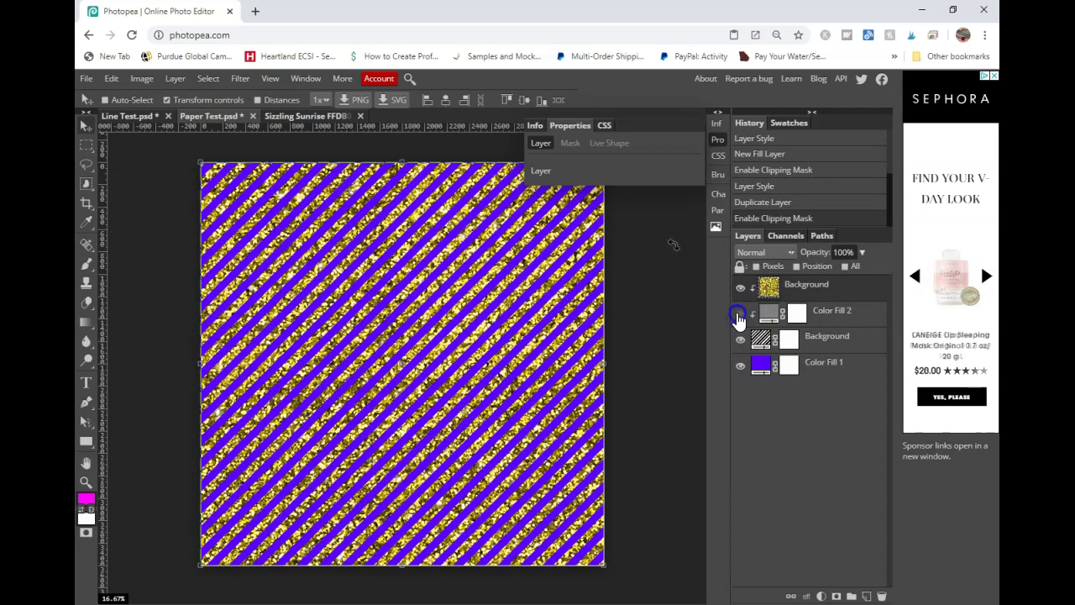
left_click(742, 342)
left_click(742, 341)
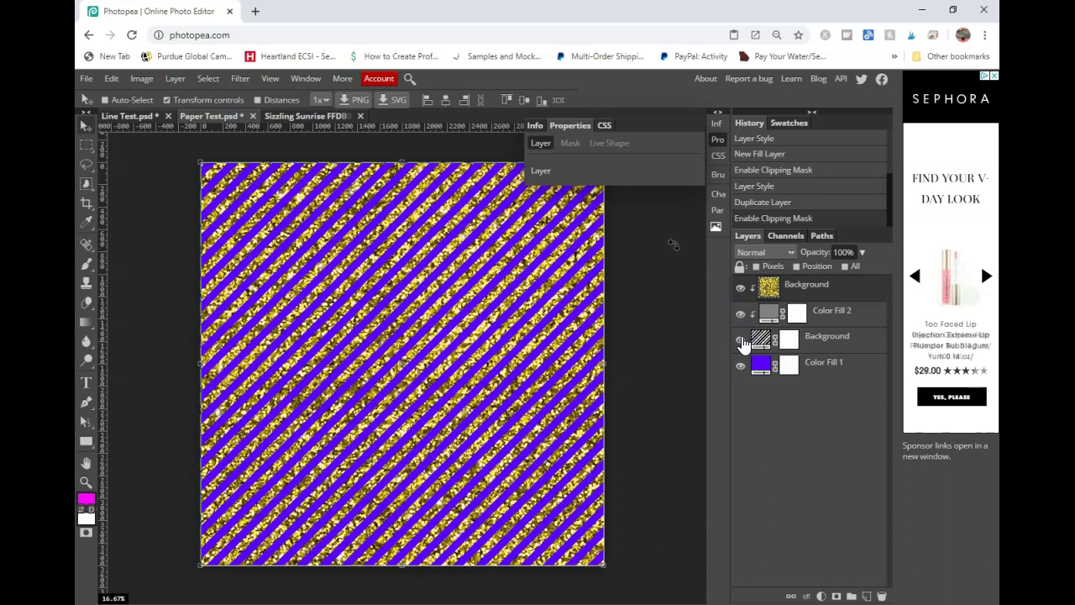
left_click(740, 290)
left_click(741, 290)
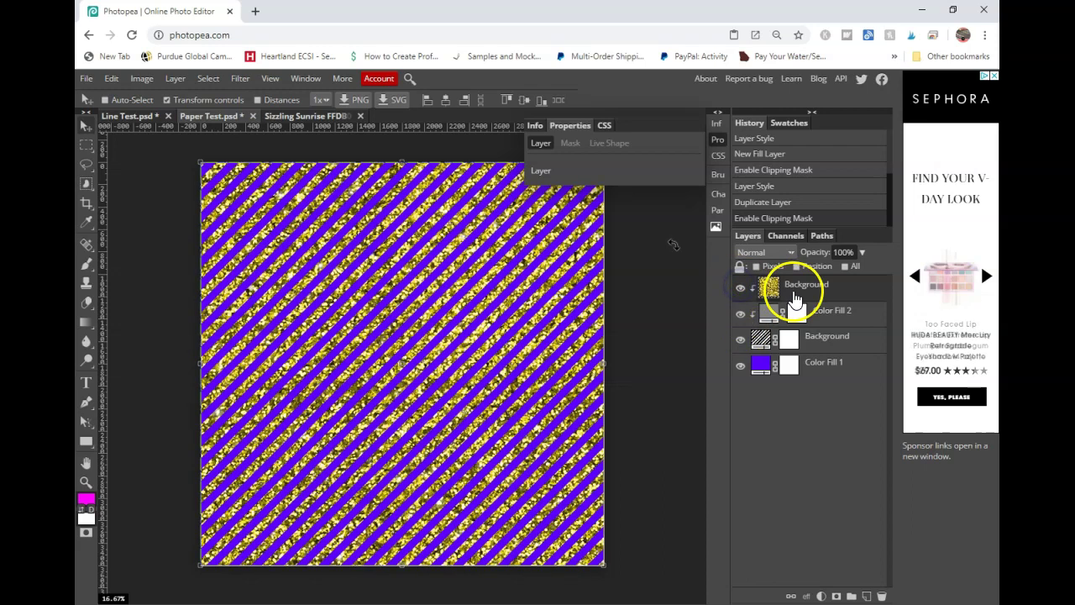
Delete the Color Fill 2 layer and select the gold glitter layer.
left_click(741, 315)
right_click(840, 312)
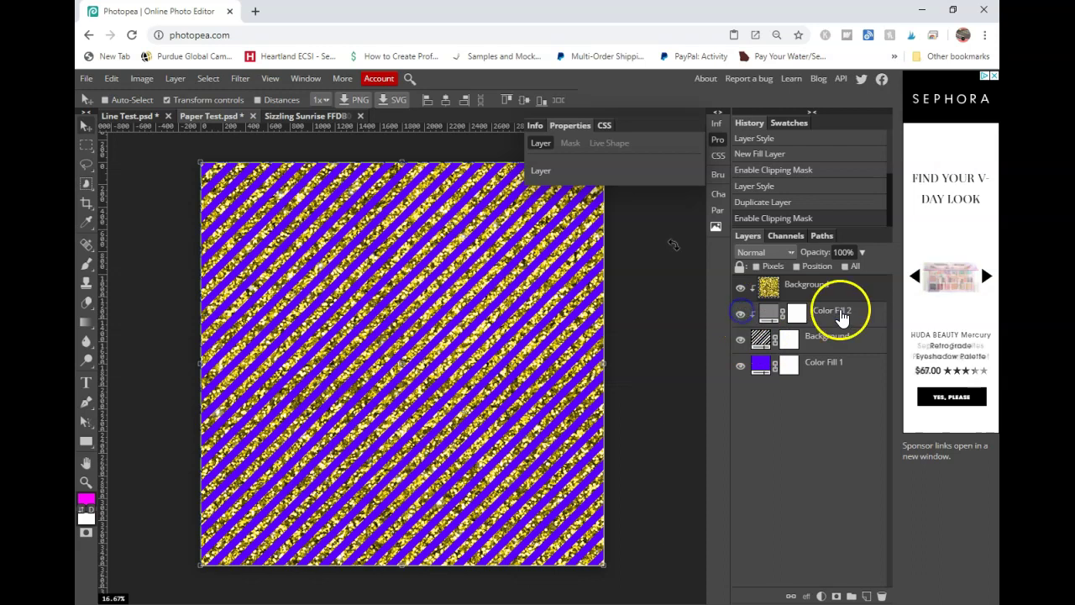
left_click(787, 337)
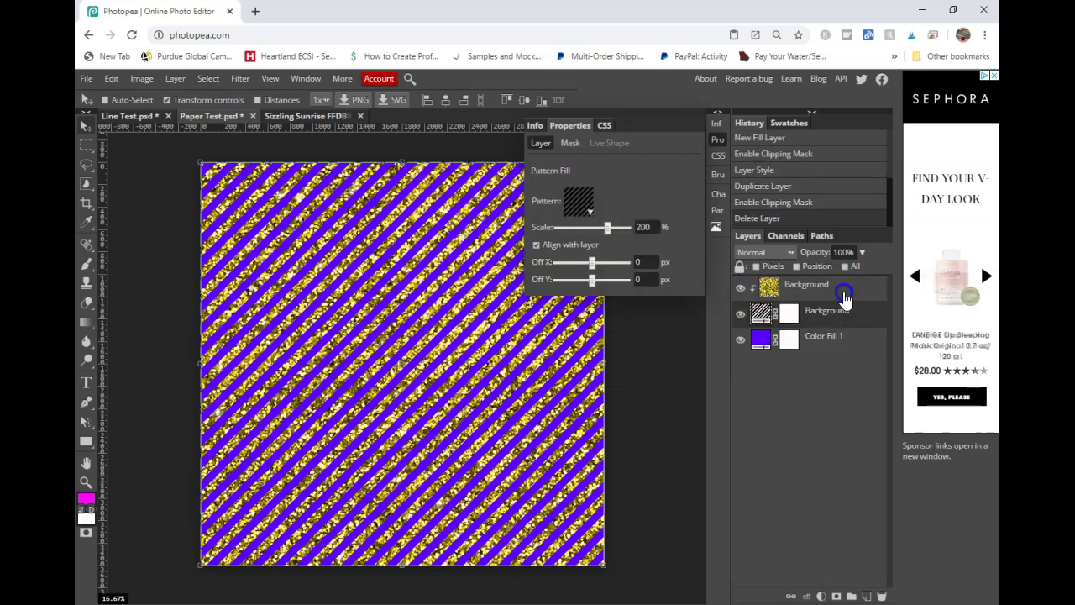
left_click(836, 287)
Toggle the glitter layer's visibility to check the stripes, and view the original stripes in Line Test.psd before returning to Paper Test.psd.
left_click_drag(794, 329, 760, 313)
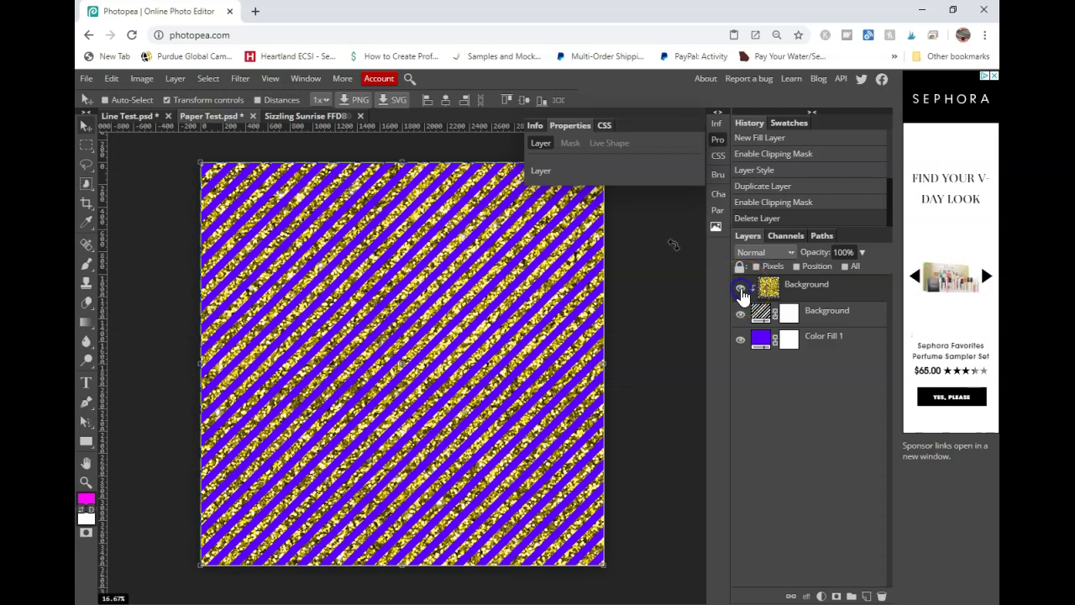
left_click(741, 288)
left_click(740, 288)
left_click(818, 340)
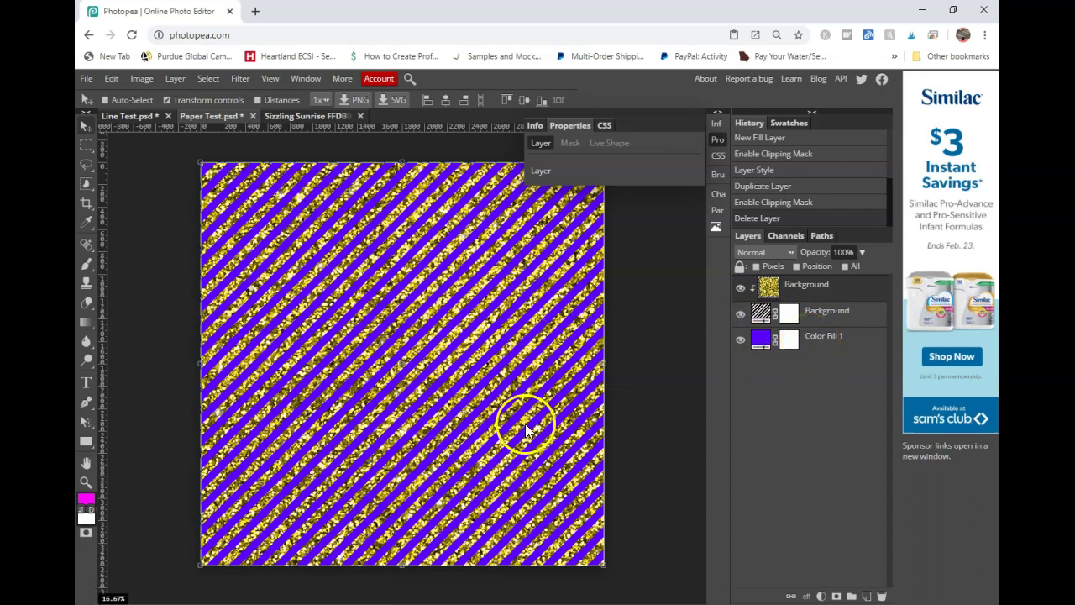
left_click(130, 116)
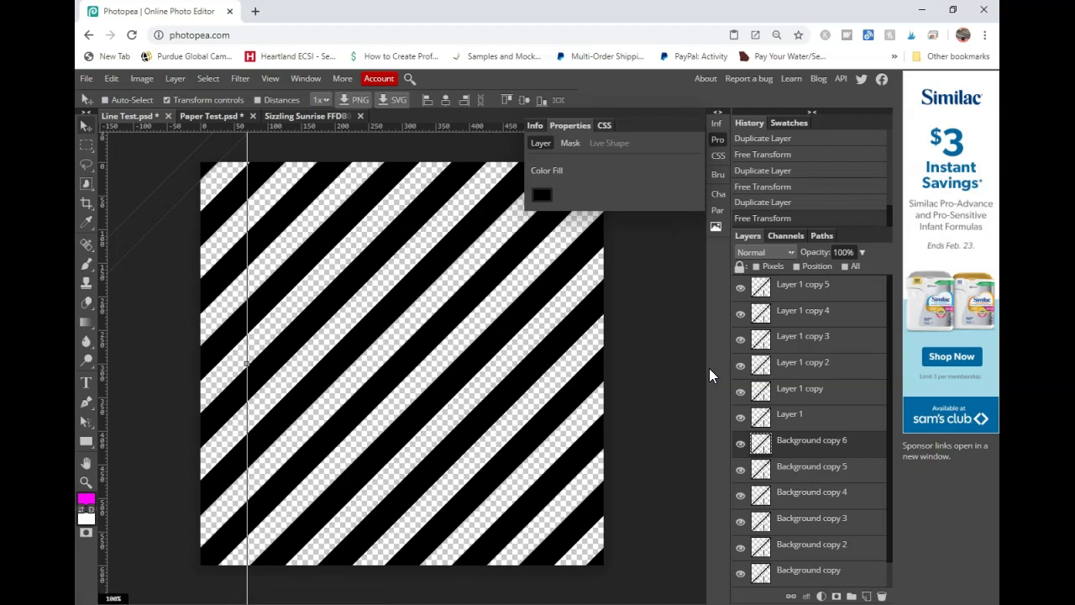
left_click(211, 116)
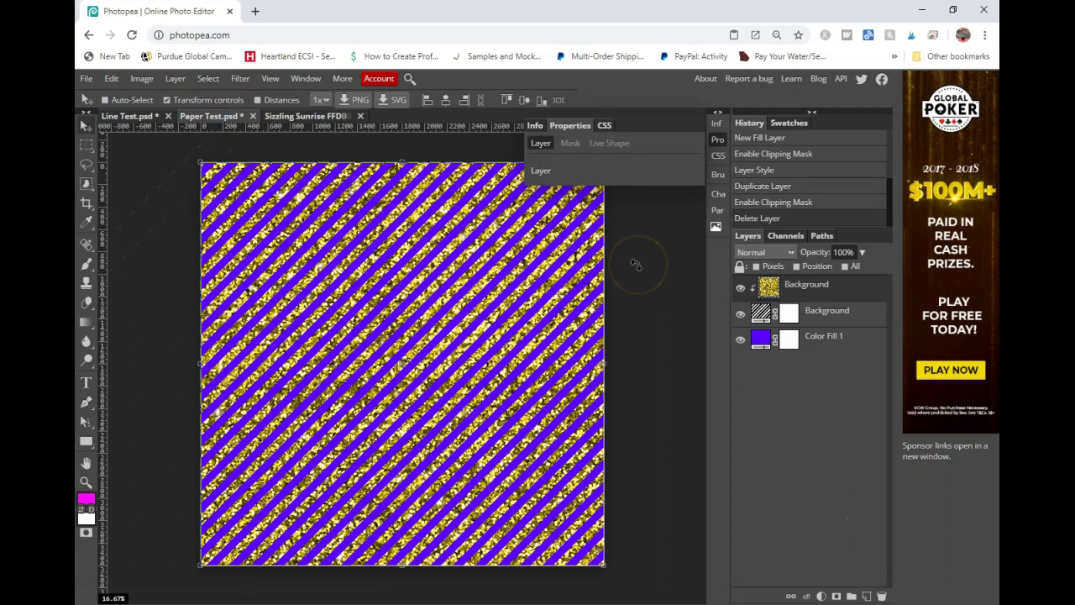